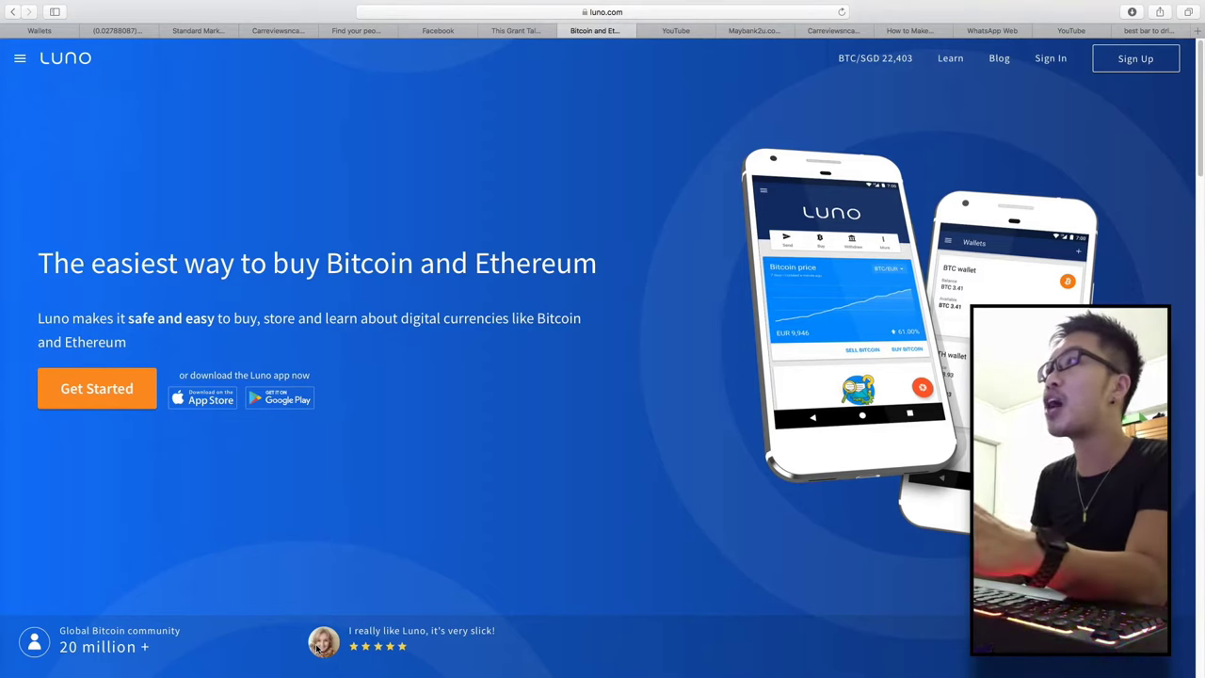
- Sign in to Luno through Facebook, approving the Facebook prompt to reach the wallet dashboard
click(1047, 59)
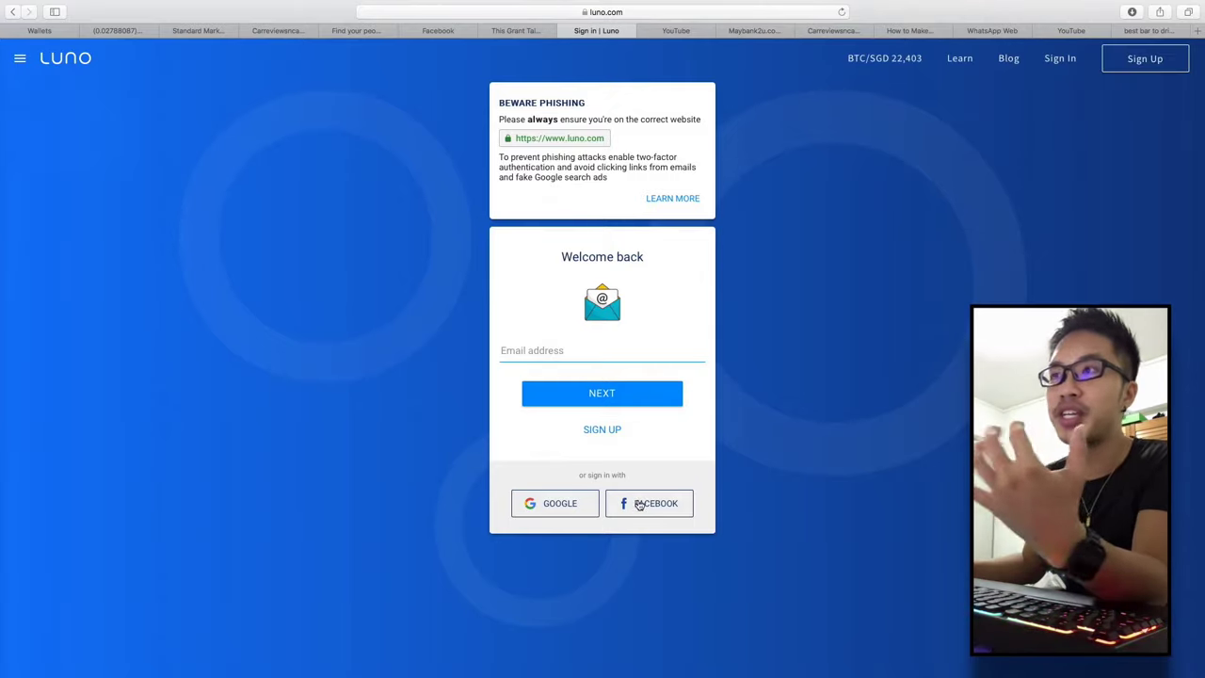
click(639, 503)
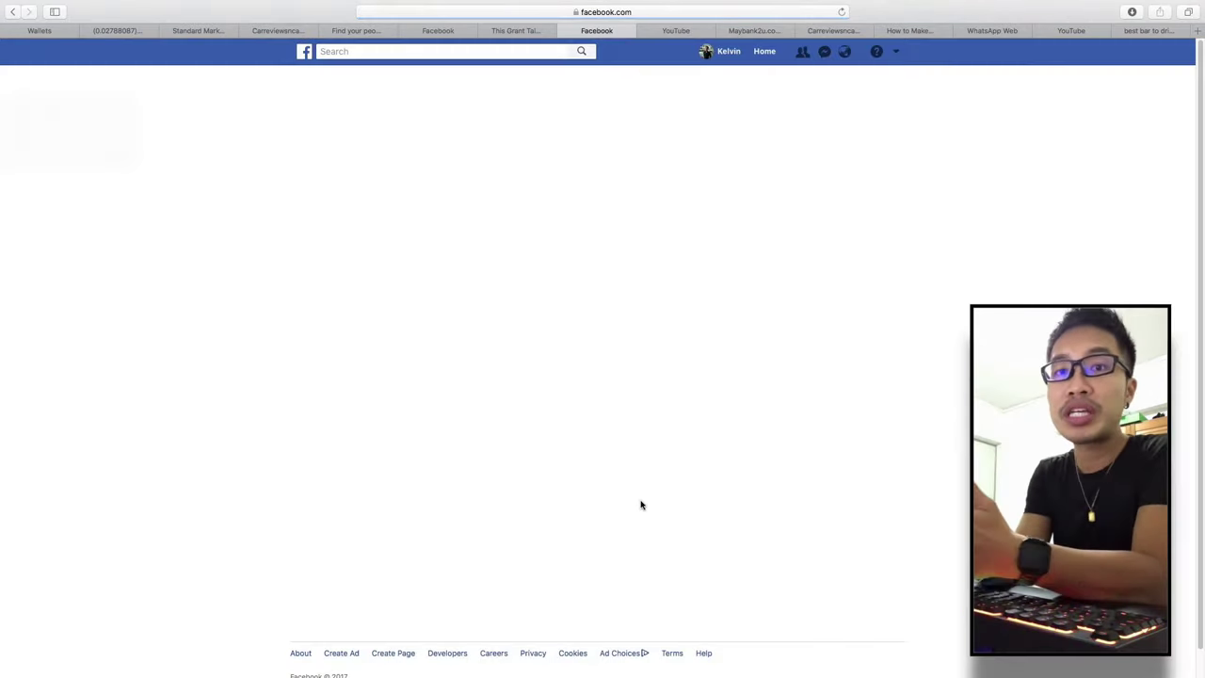
click(736, 410)
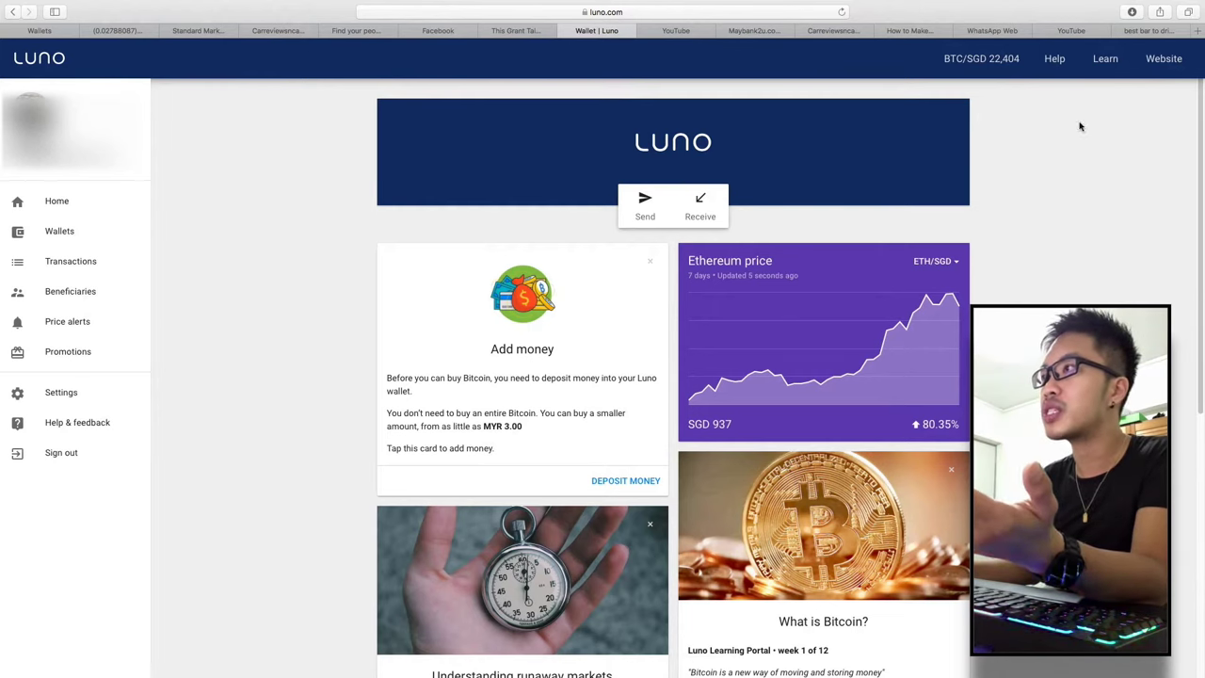
click(940, 264)
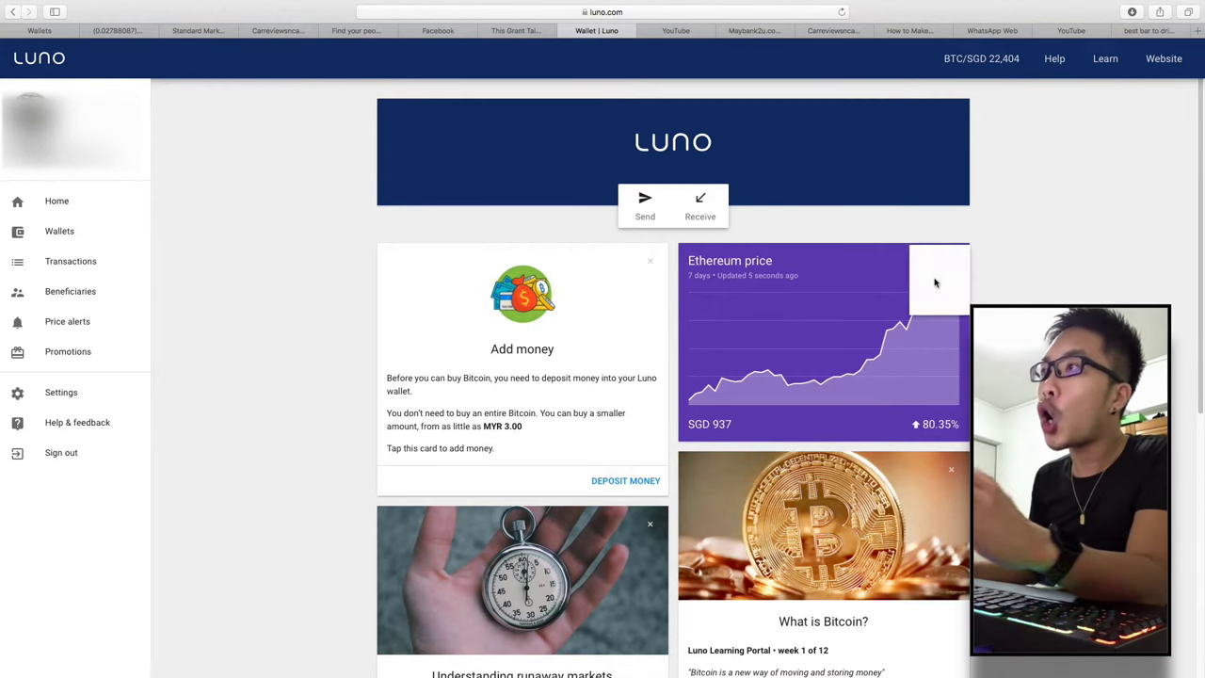
click(942, 268)
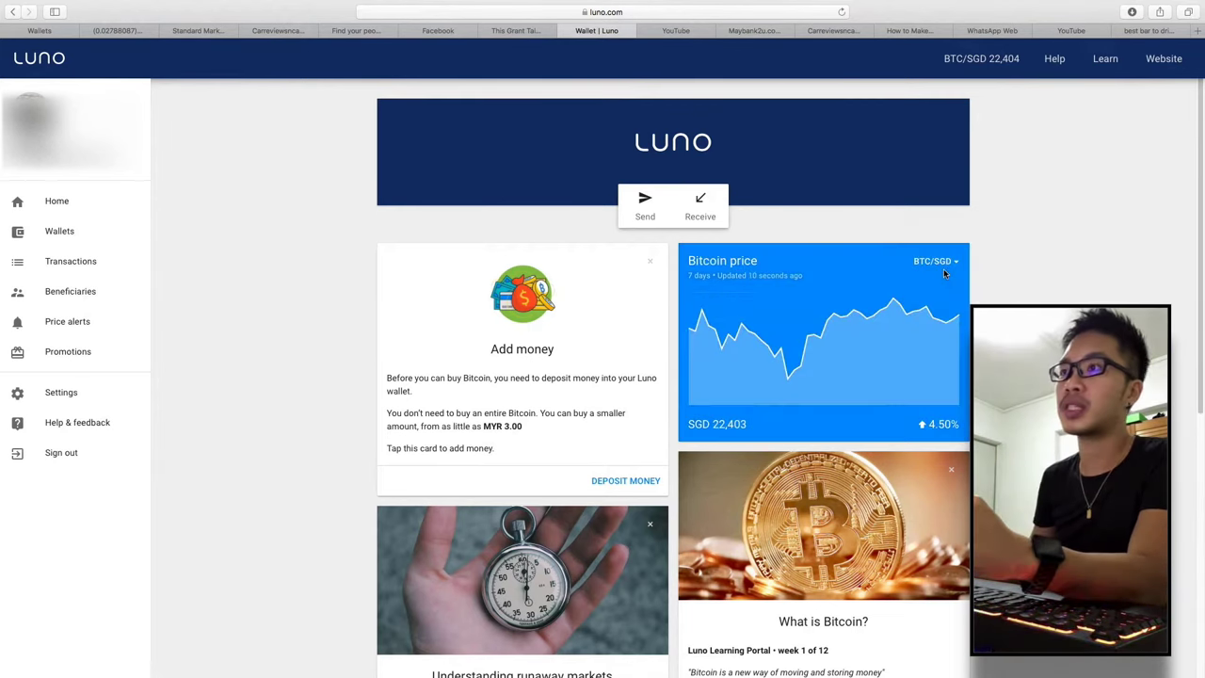
click(940, 263)
click(943, 289)
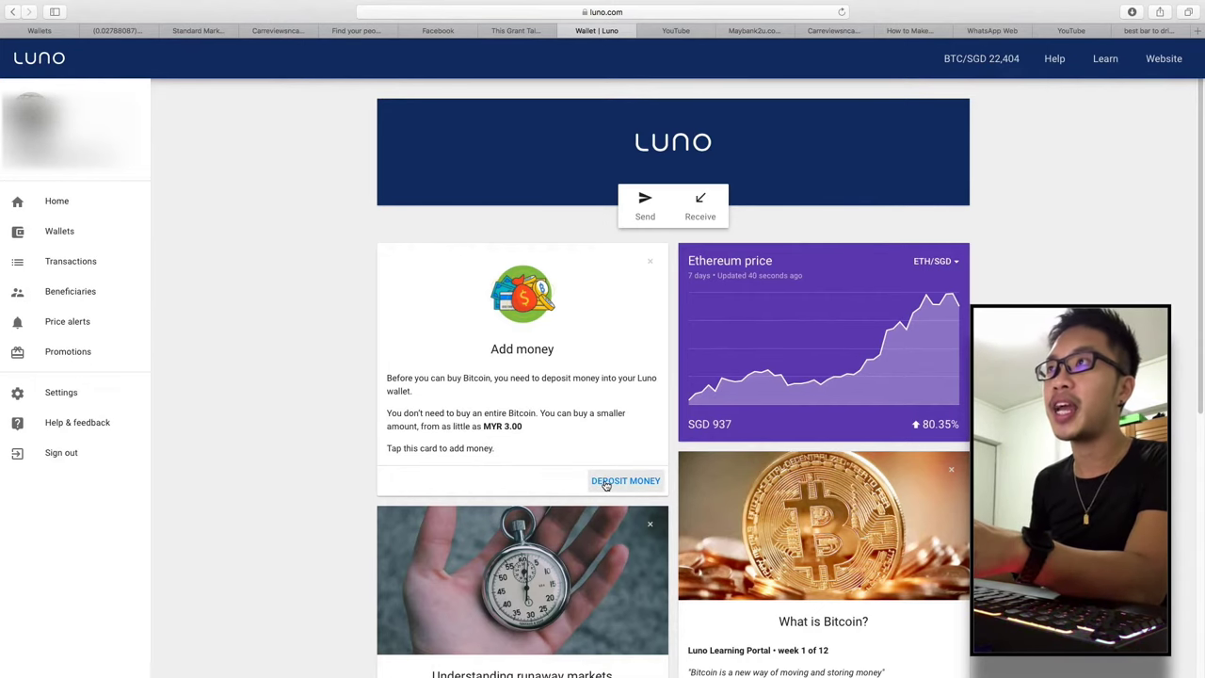
- Start a Maybank deposit of MYR 10,000 from the Add money card and submit it
click(605, 482)
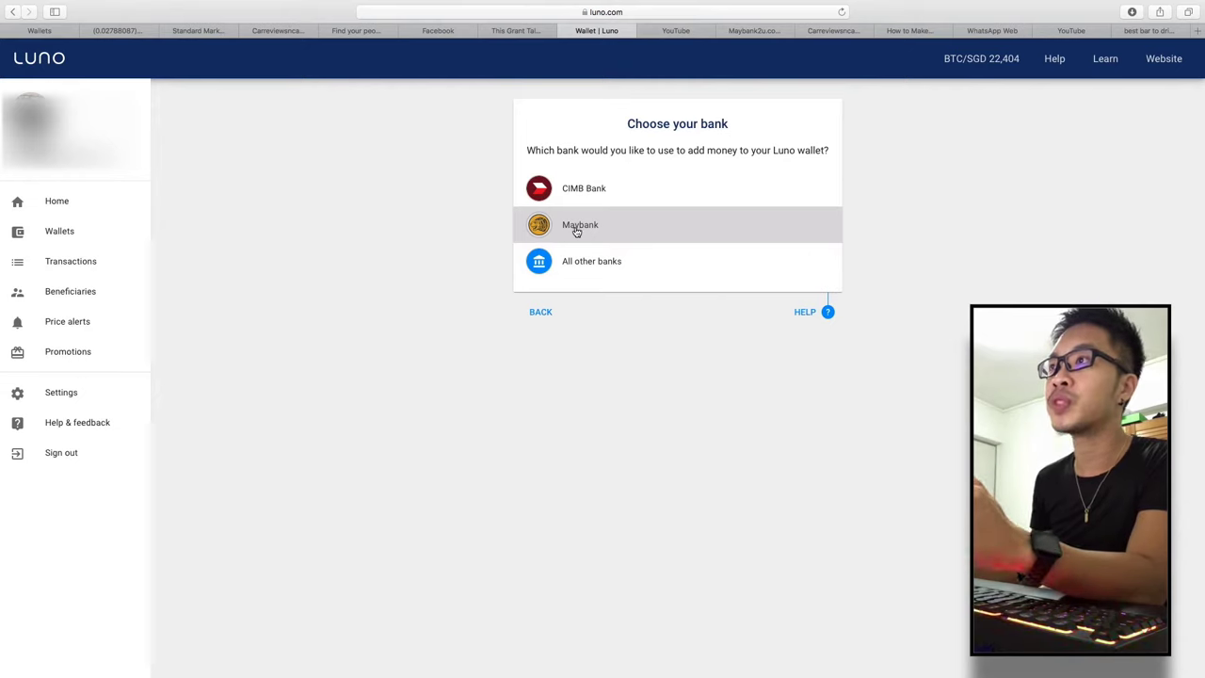
click(578, 227)
text(10000)
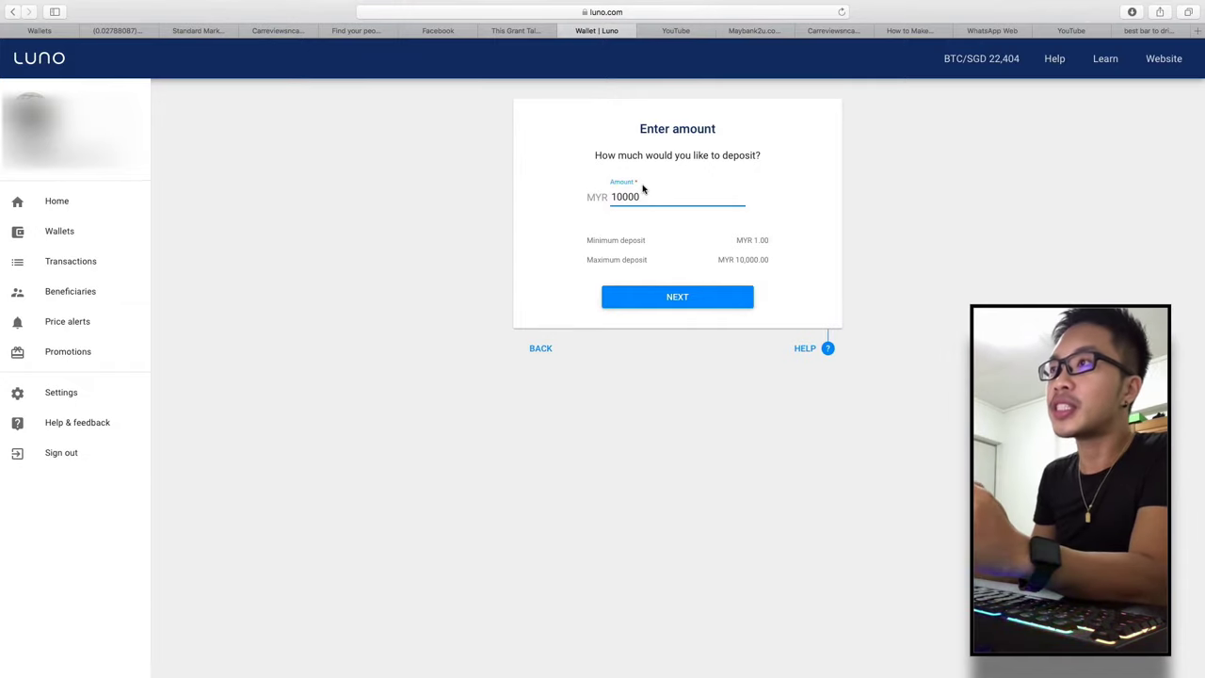
click(688, 296)
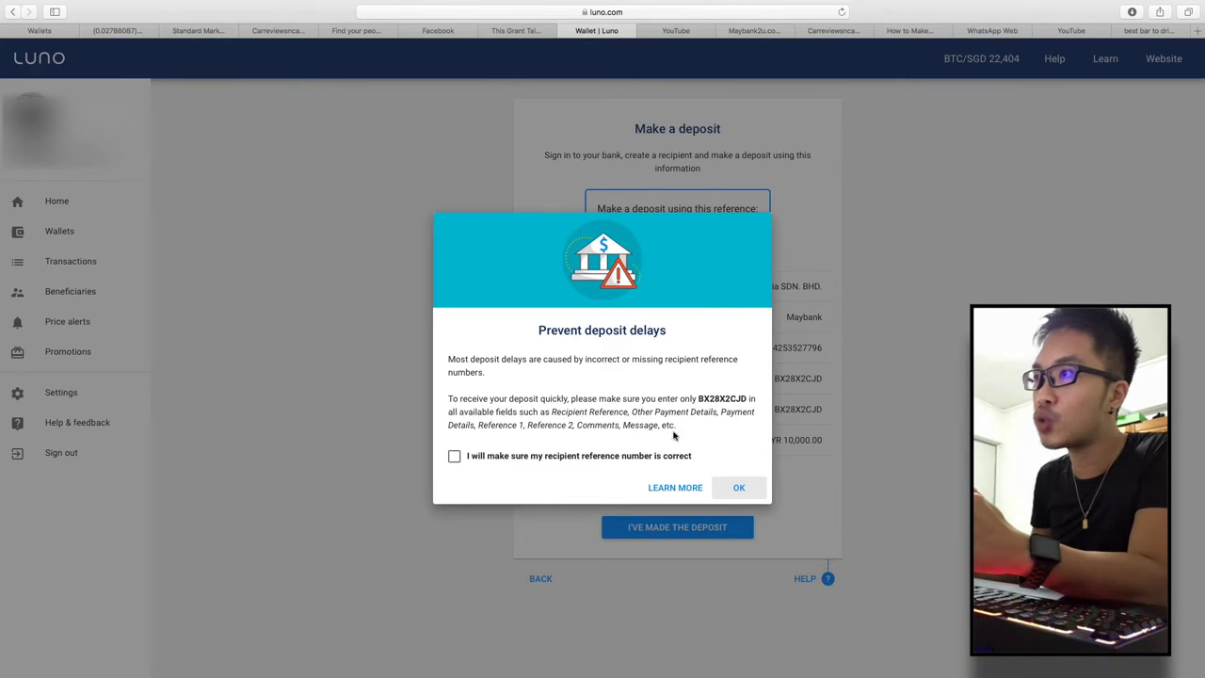
- Acknowledge the BX28X2CJD reference warning and dismiss the deposit delay notice
drag(697, 399, 744, 397)
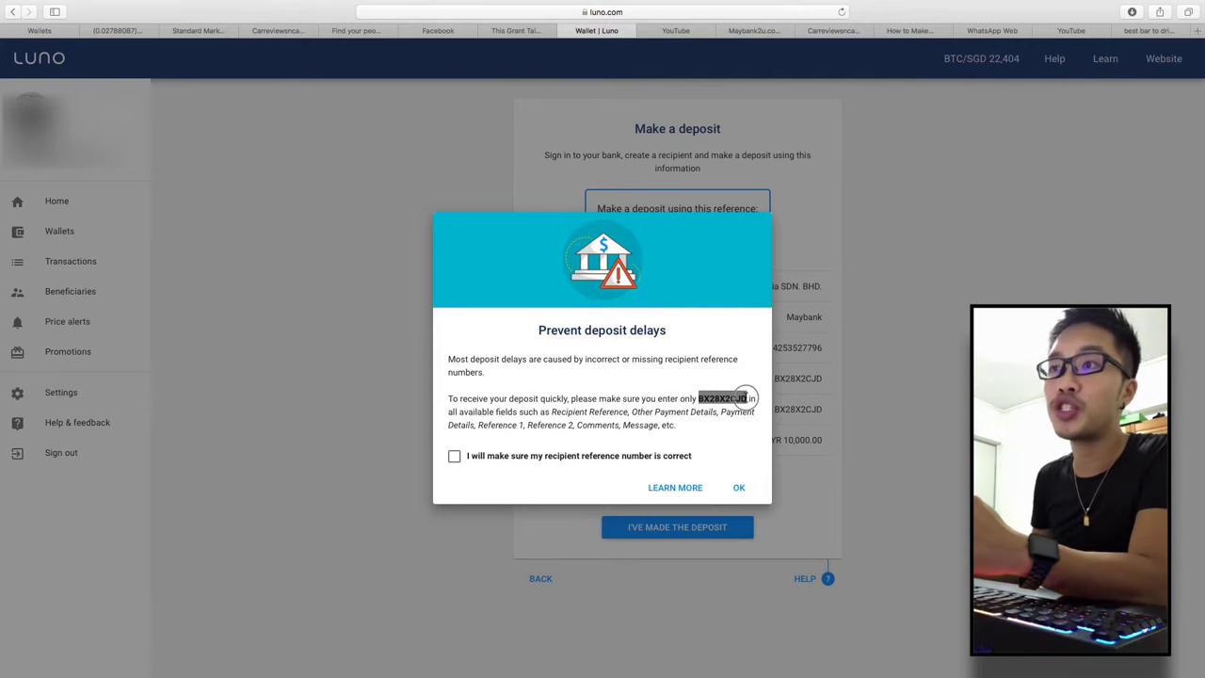
click(602, 460)
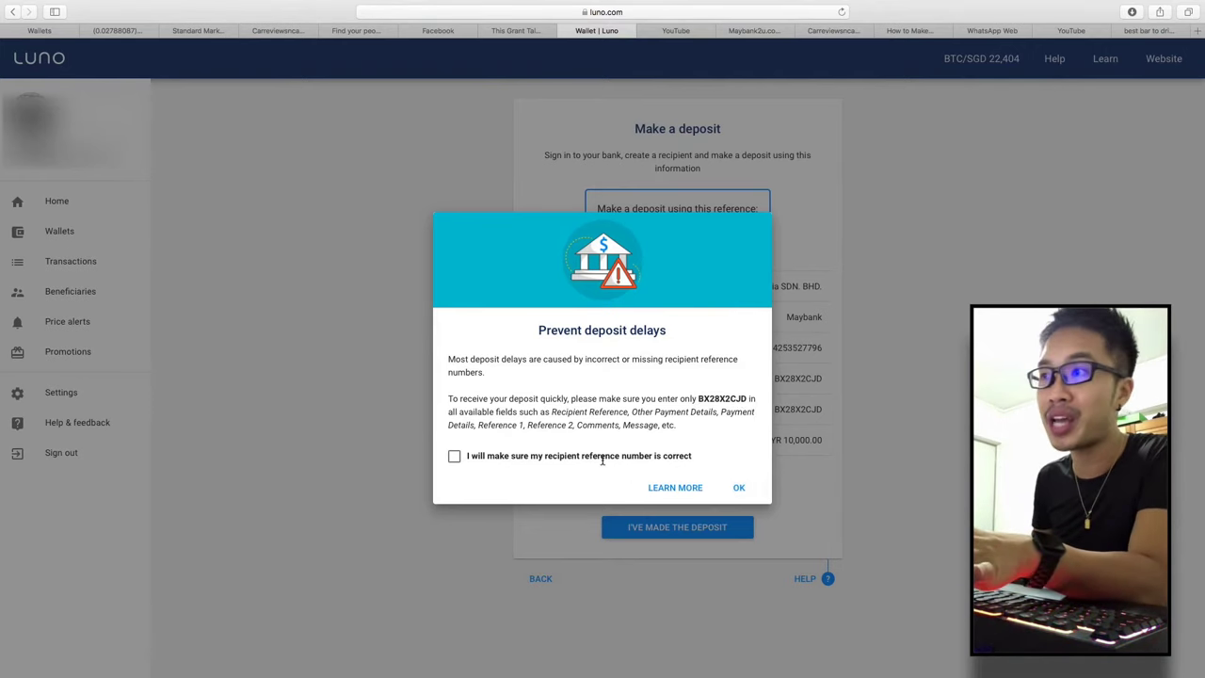
click(735, 489)
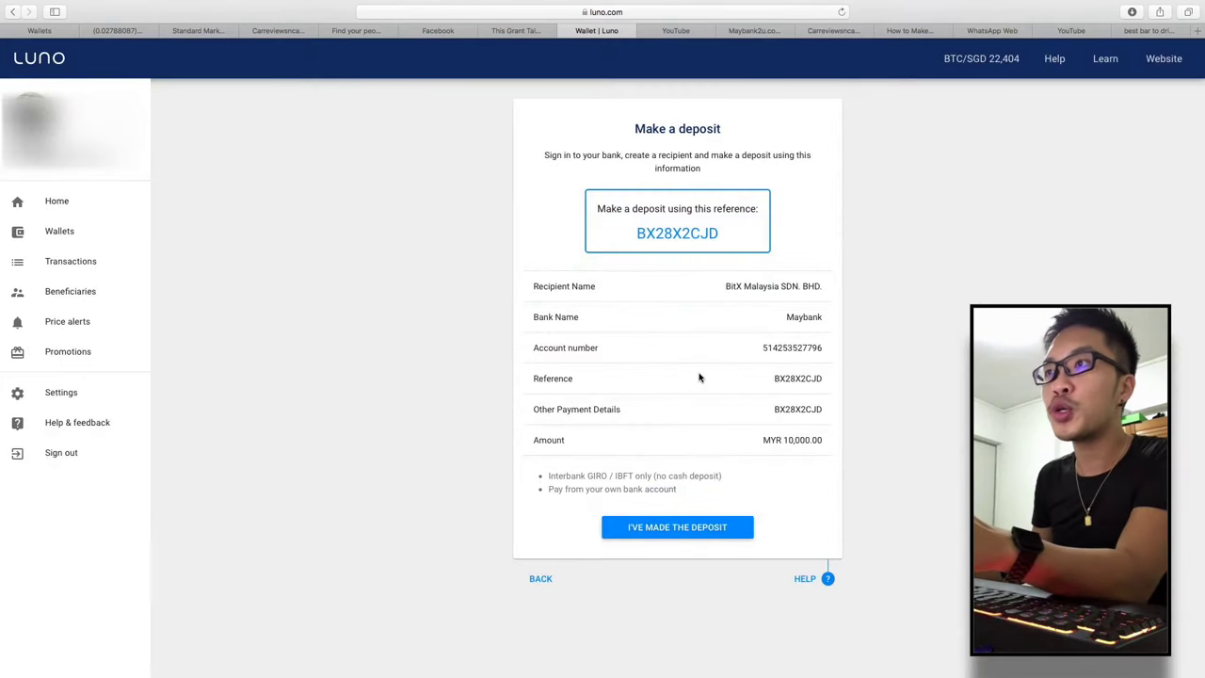
drag(638, 234, 719, 234)
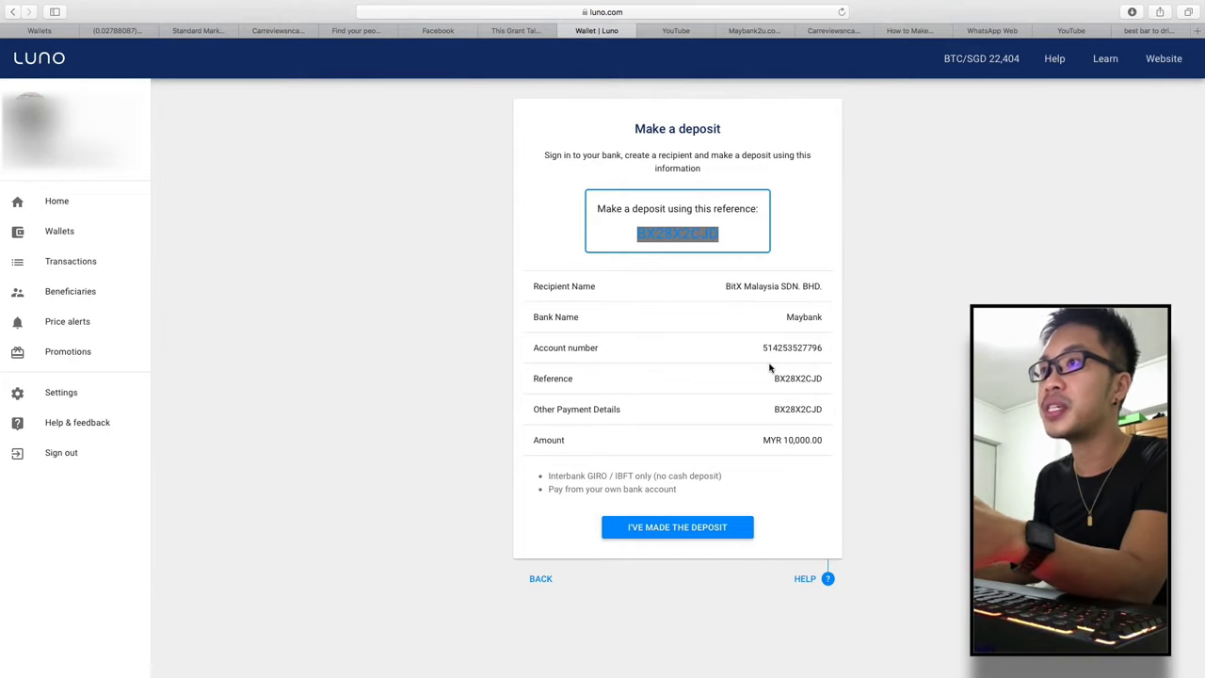
drag(780, 377, 825, 387)
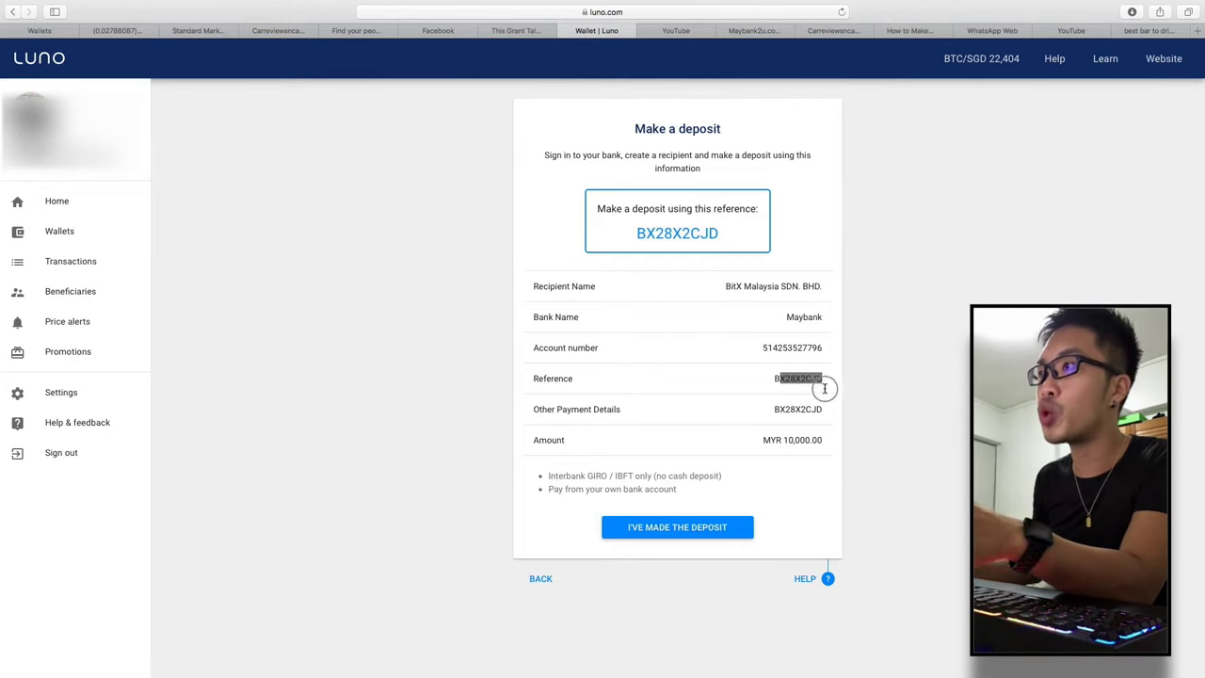
click(776, 380)
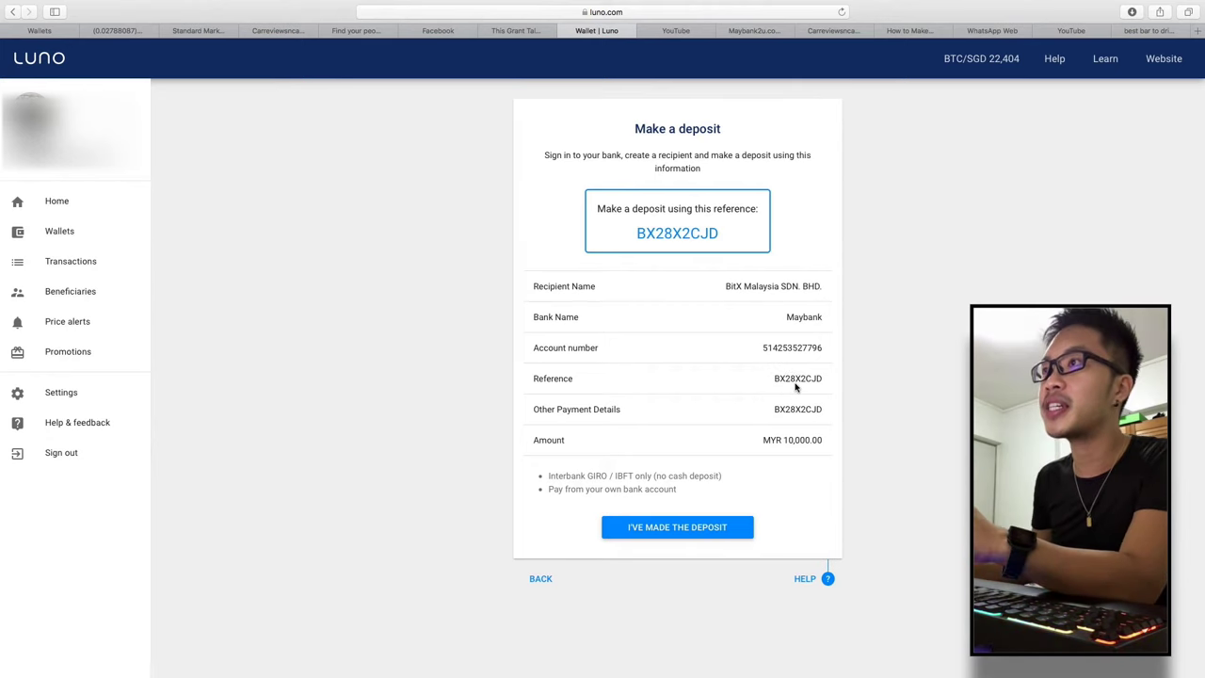
key(ctrl+Tab)
key(ctrl+Tab)
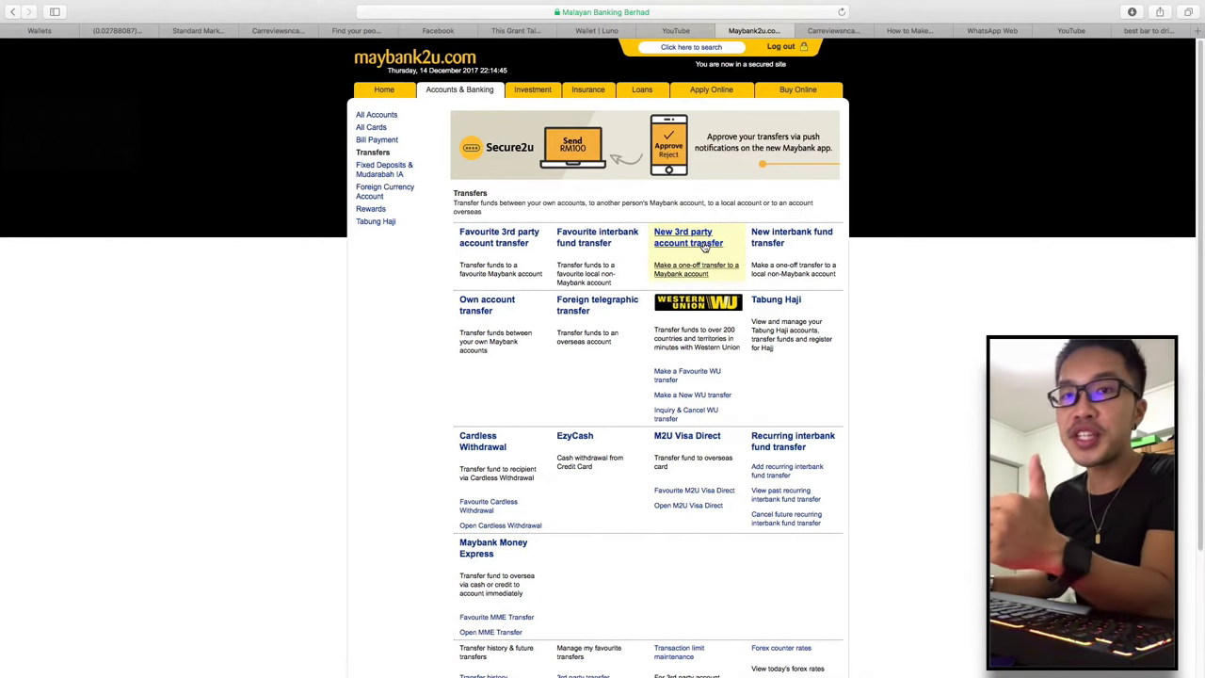
click(595, 32)
- Start a new Maybank2u third-party transfer and enter the 10000 amount
drag(740, 294, 821, 291)
click(821, 311)
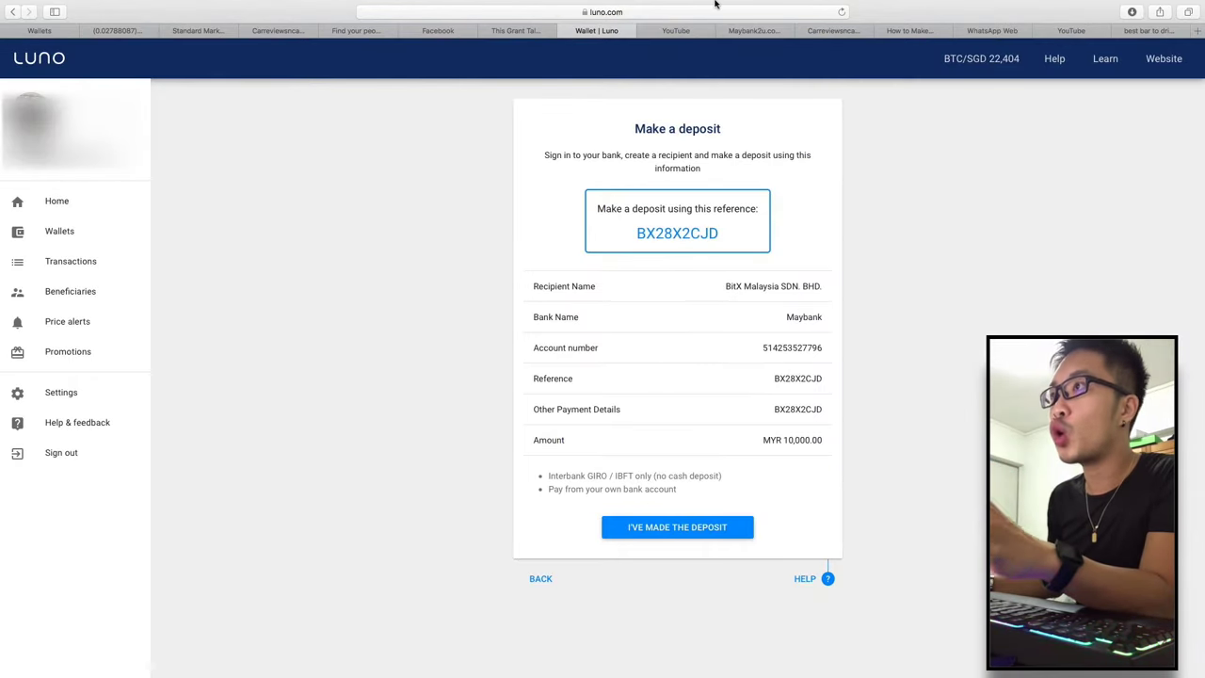
click(753, 30)
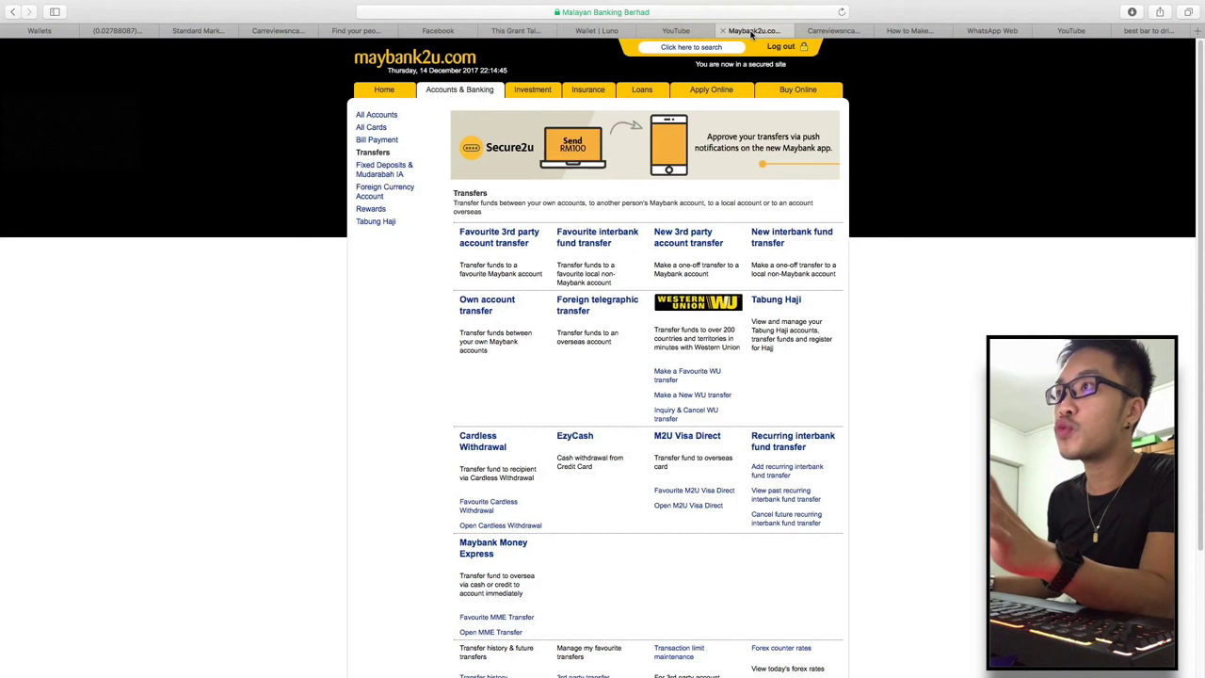
click(690, 244)
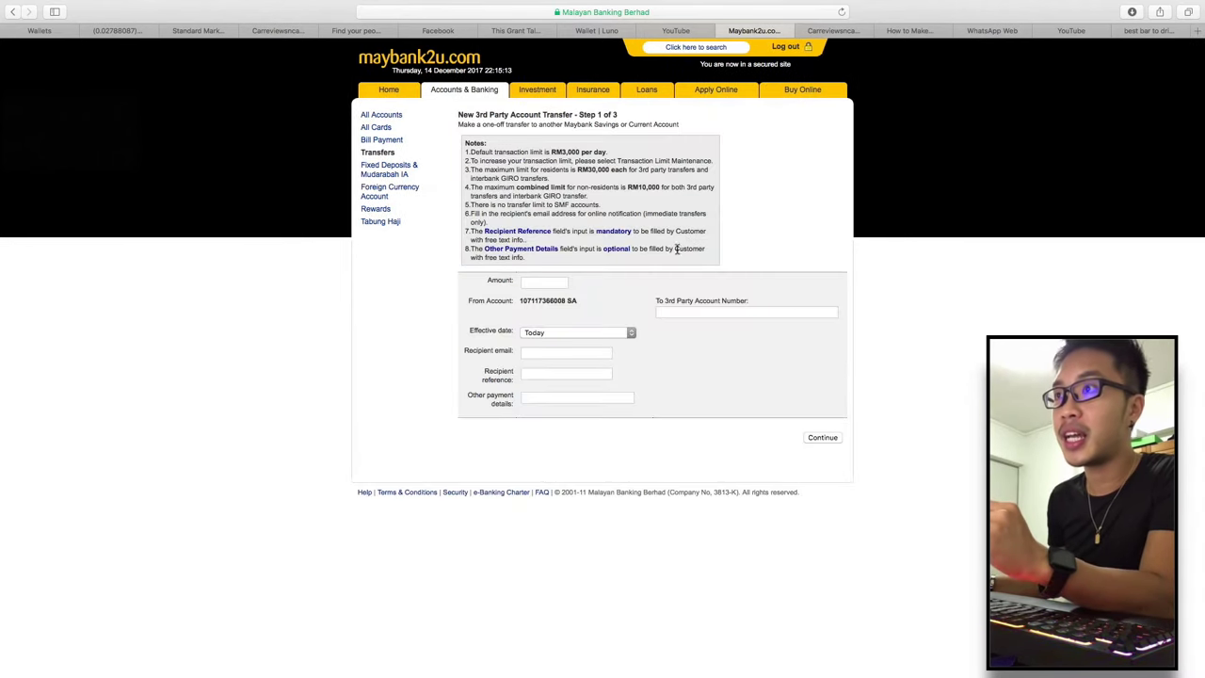
click(564, 278)
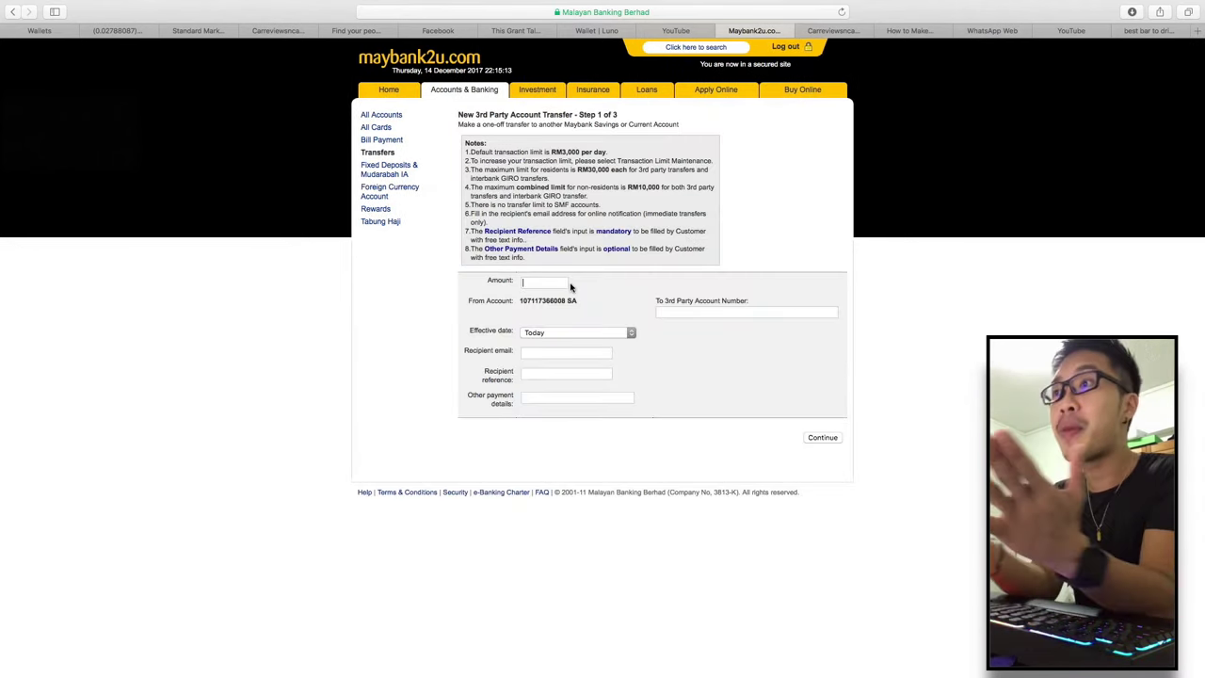
text(10000)
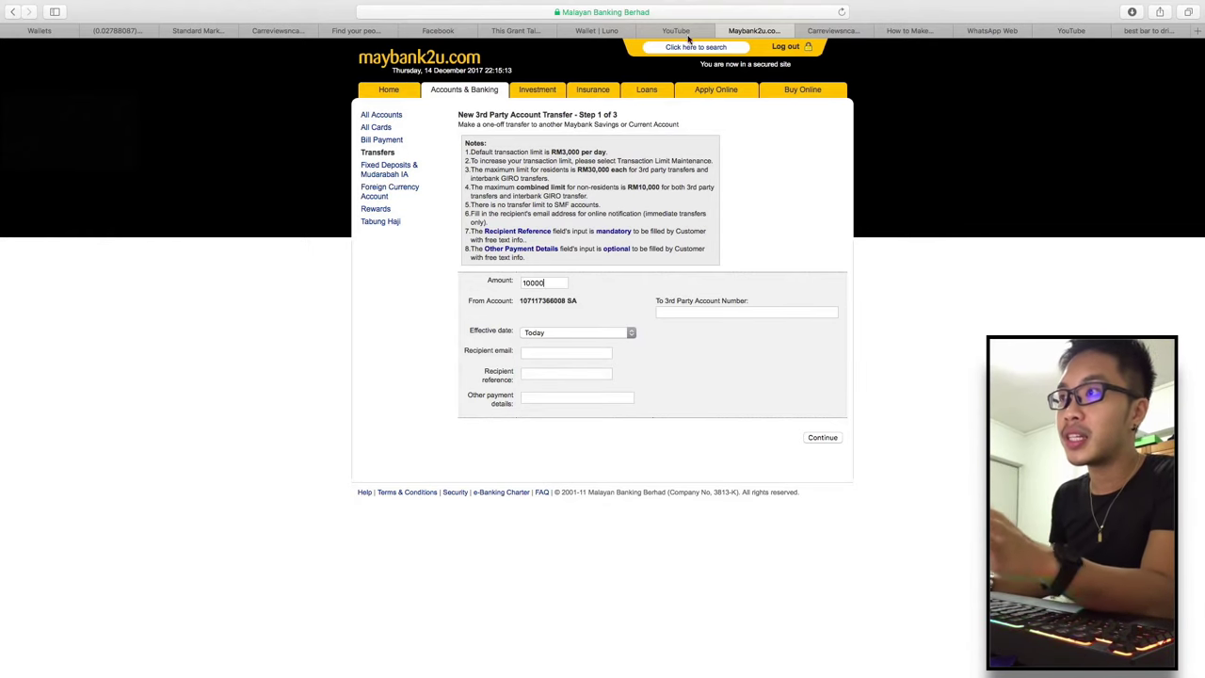
click(588, 31)
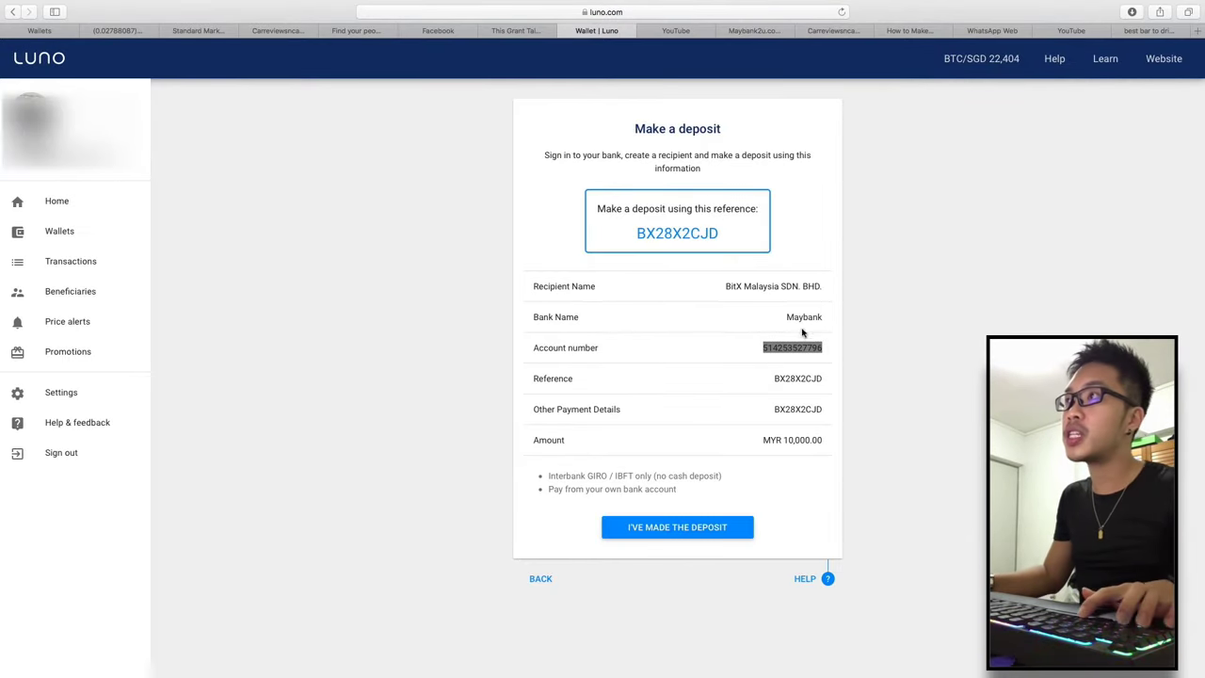
click(770, 33)
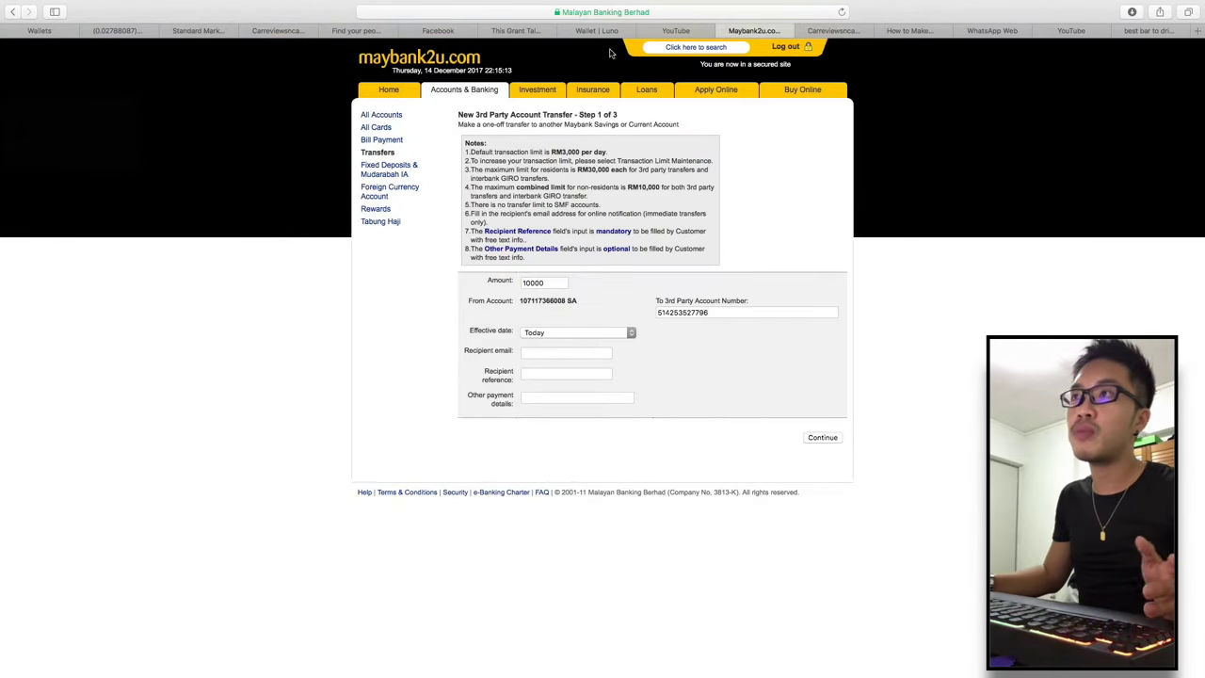
click(584, 32)
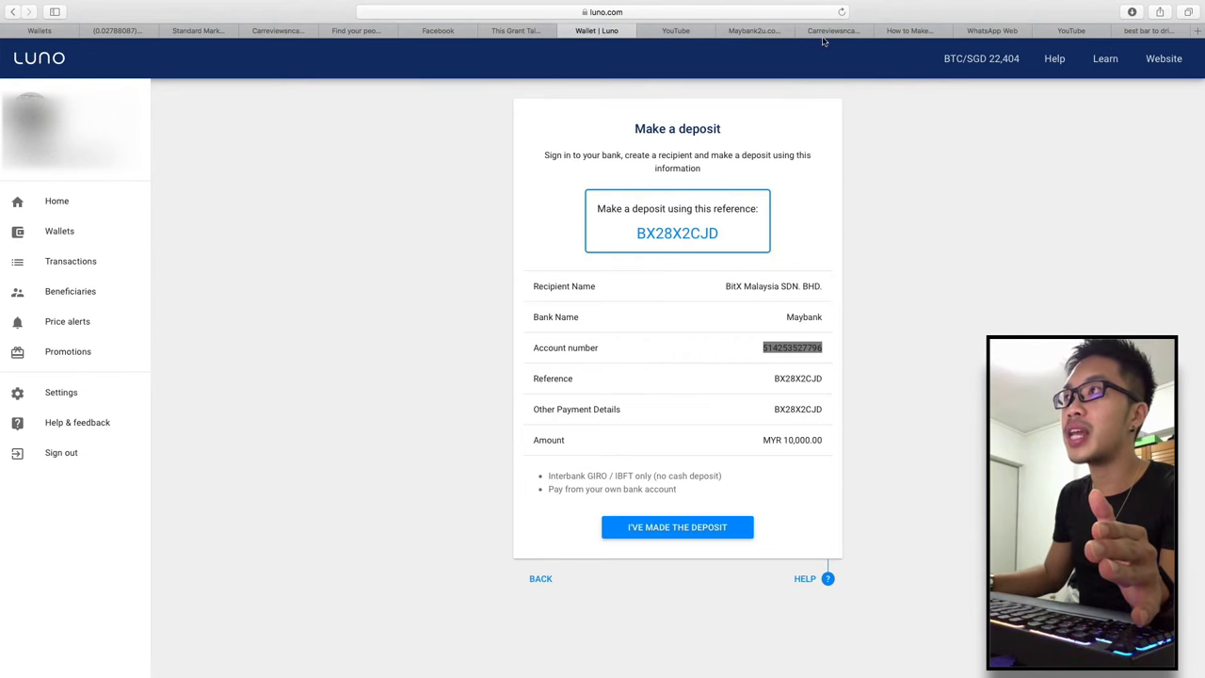
click(756, 33)
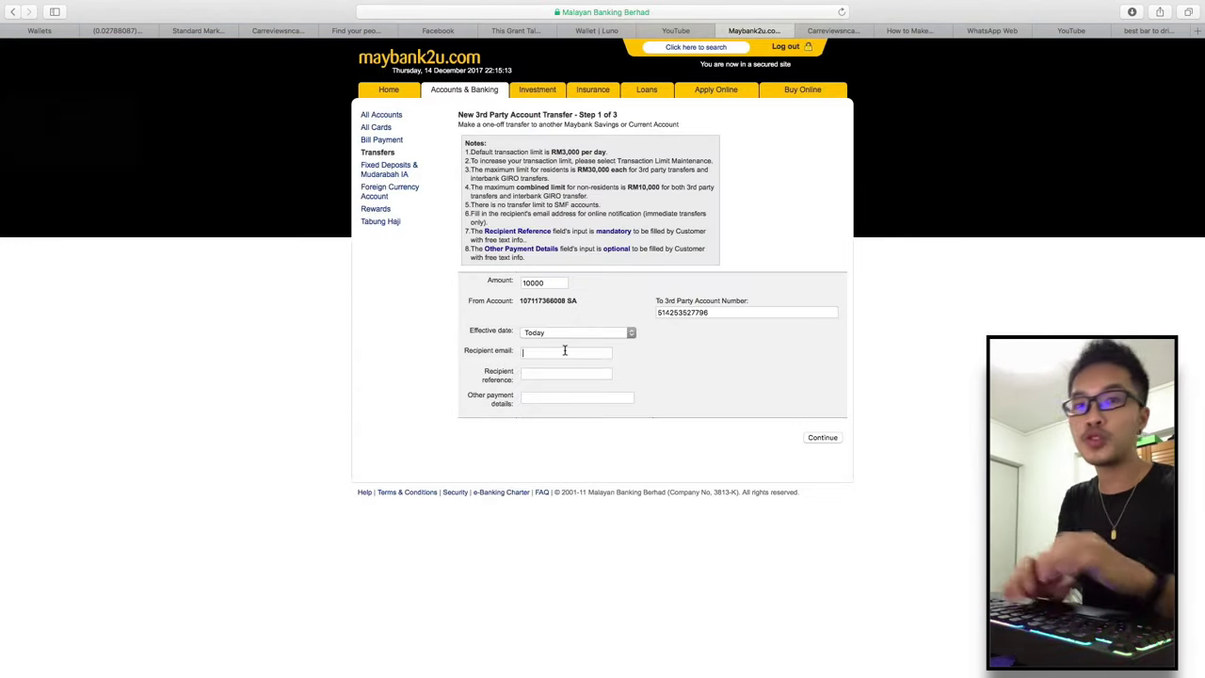
- Enter the recipient email address in the transfer form, correcting a typo
click(578, 351)
text(jekv)
key(BackSpace)
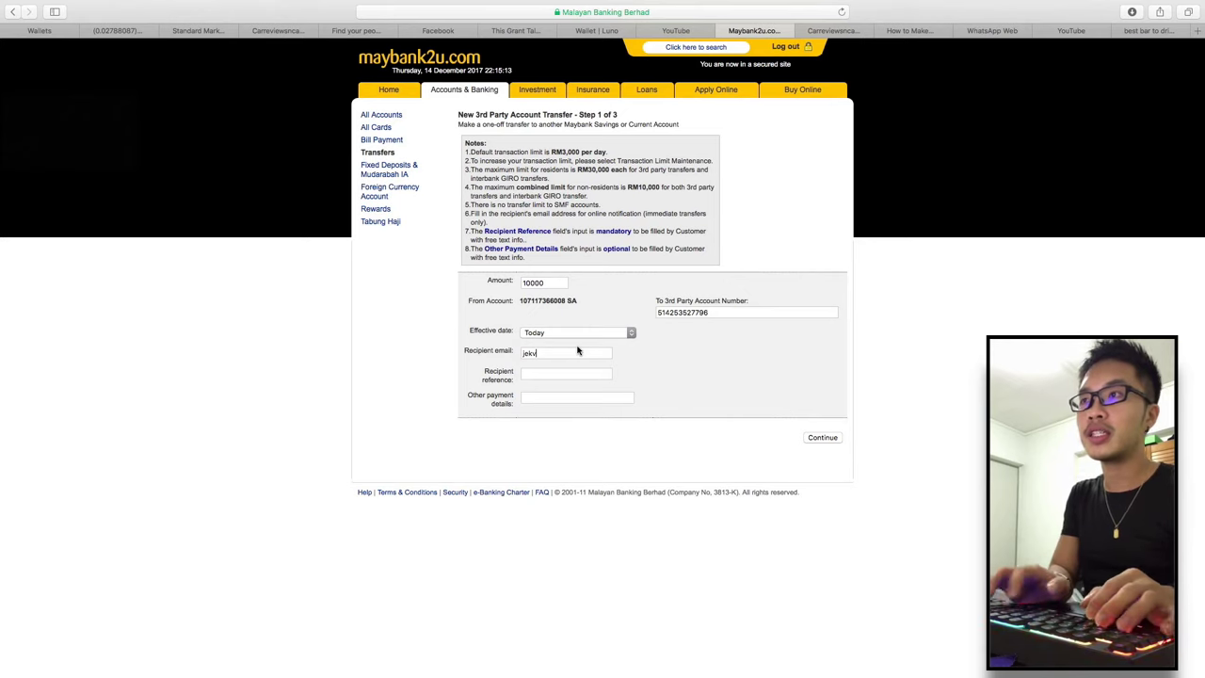
key(BackSpace)
key(BackSpace)
key(BackSpace)
text(jekv)
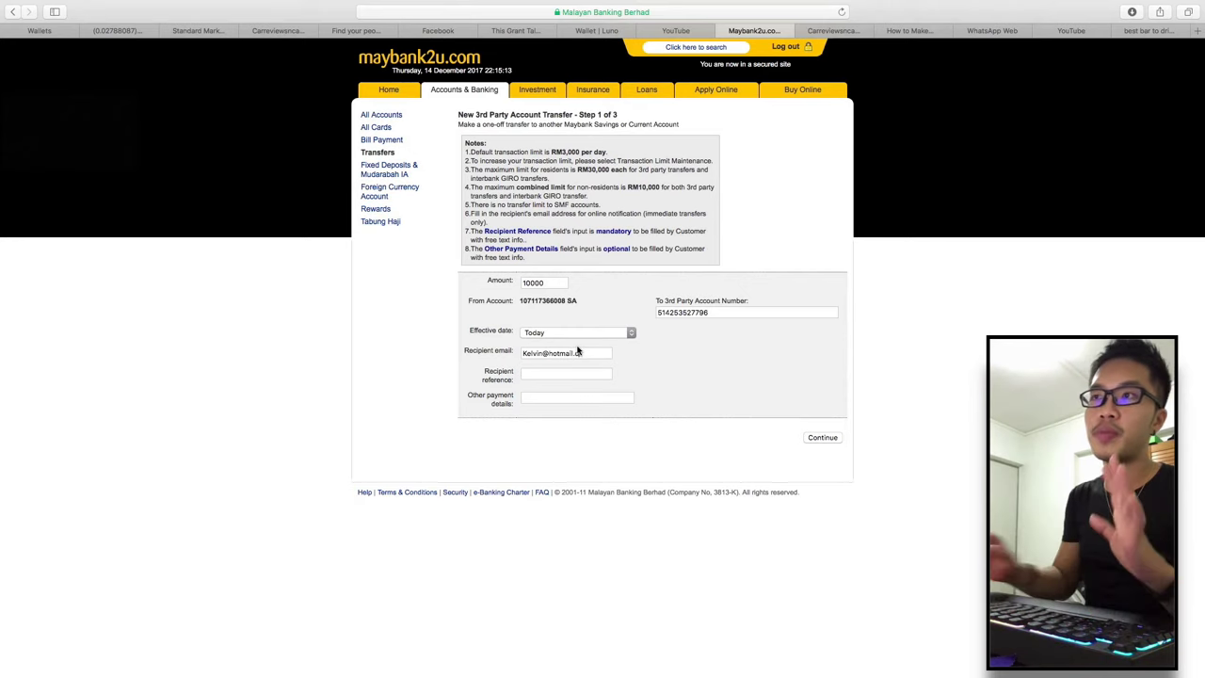
text(.com)
click(564, 376)
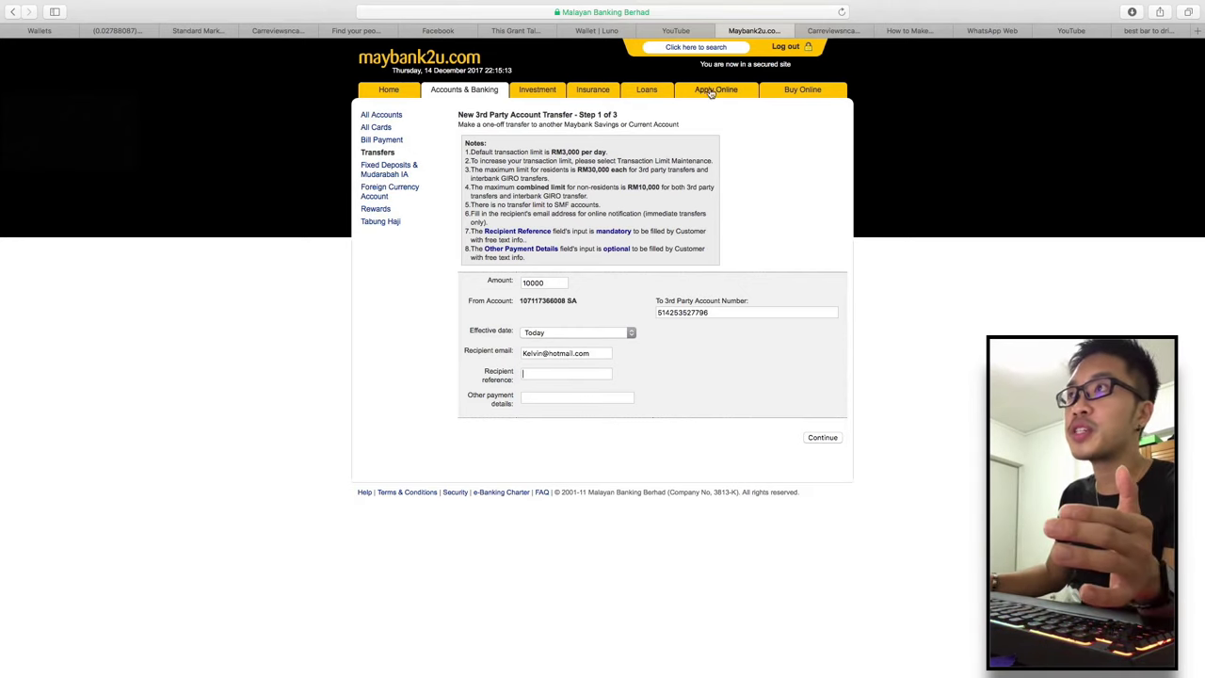
click(603, 31)
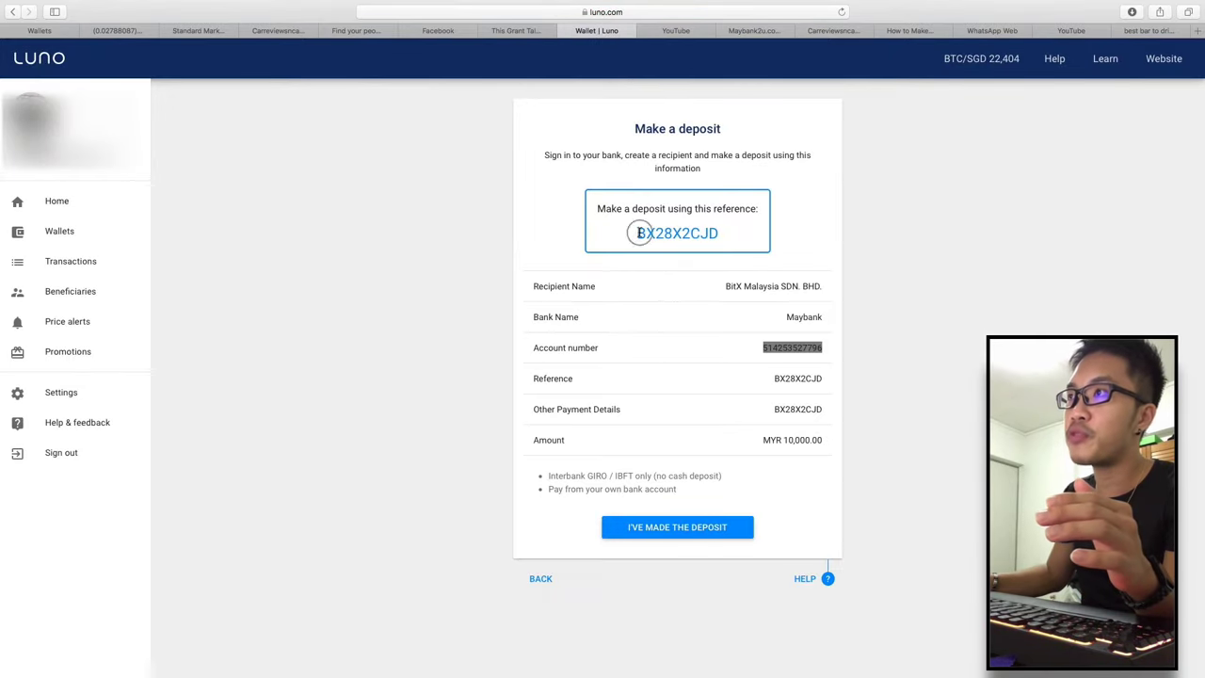
click(640, 233)
drag(640, 233, 686, 235)
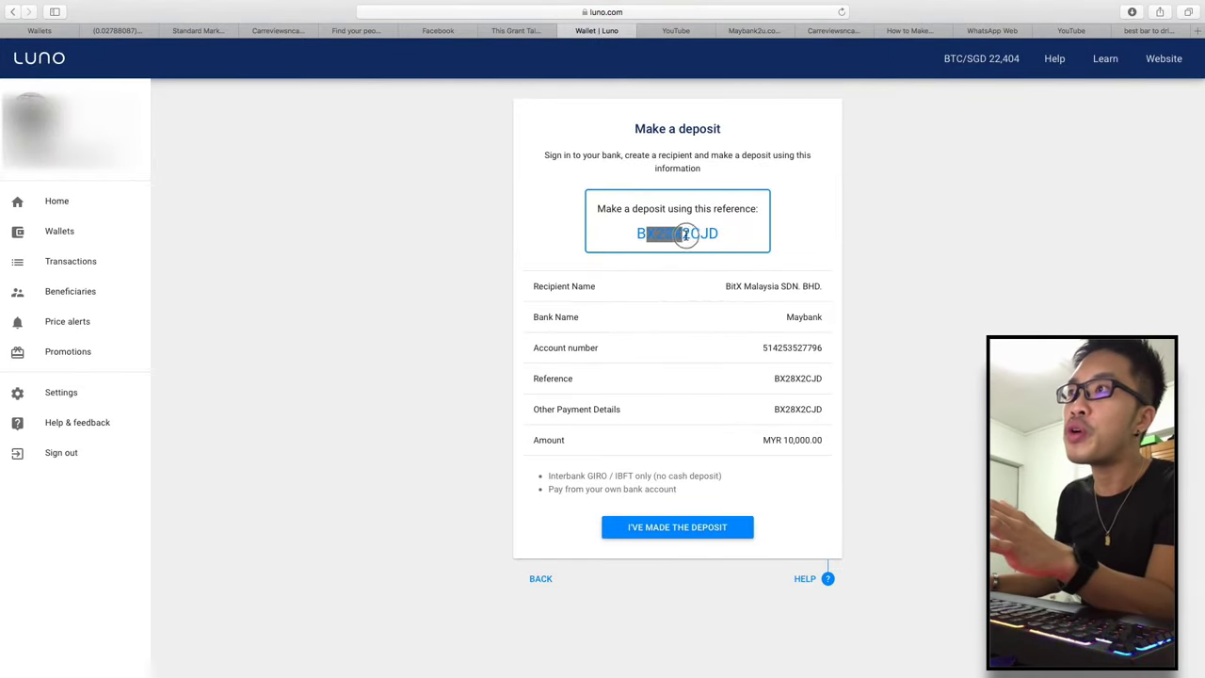
click(686, 236)
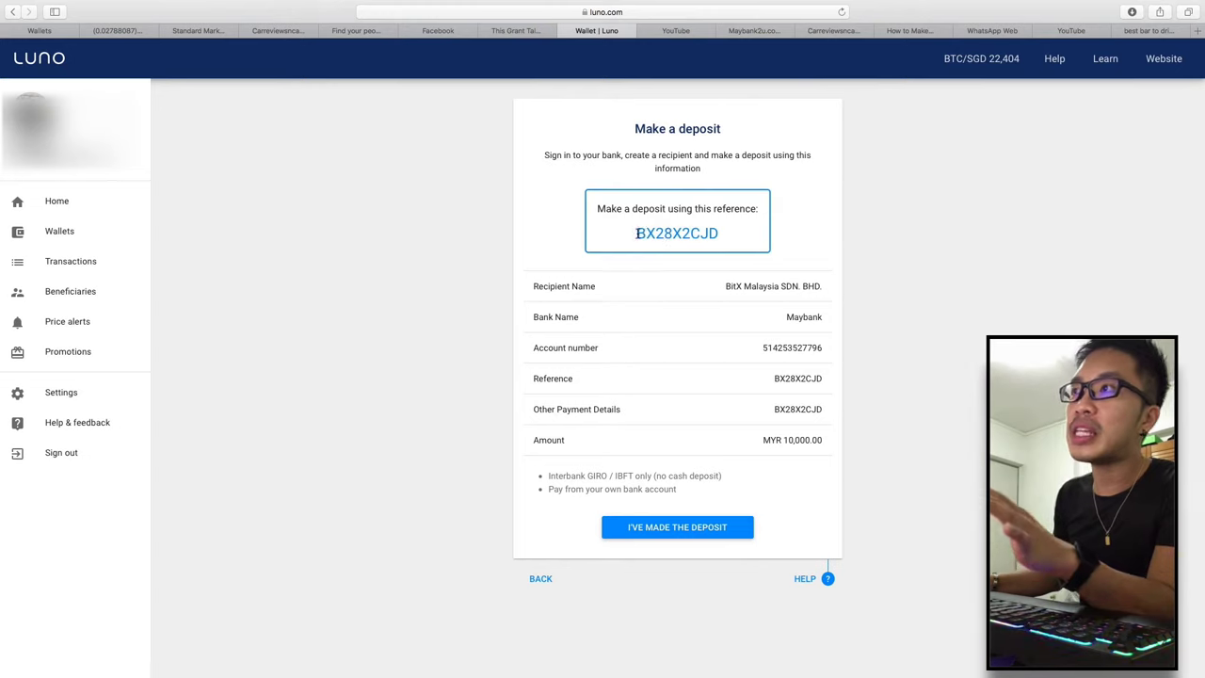
drag(638, 233, 718, 234)
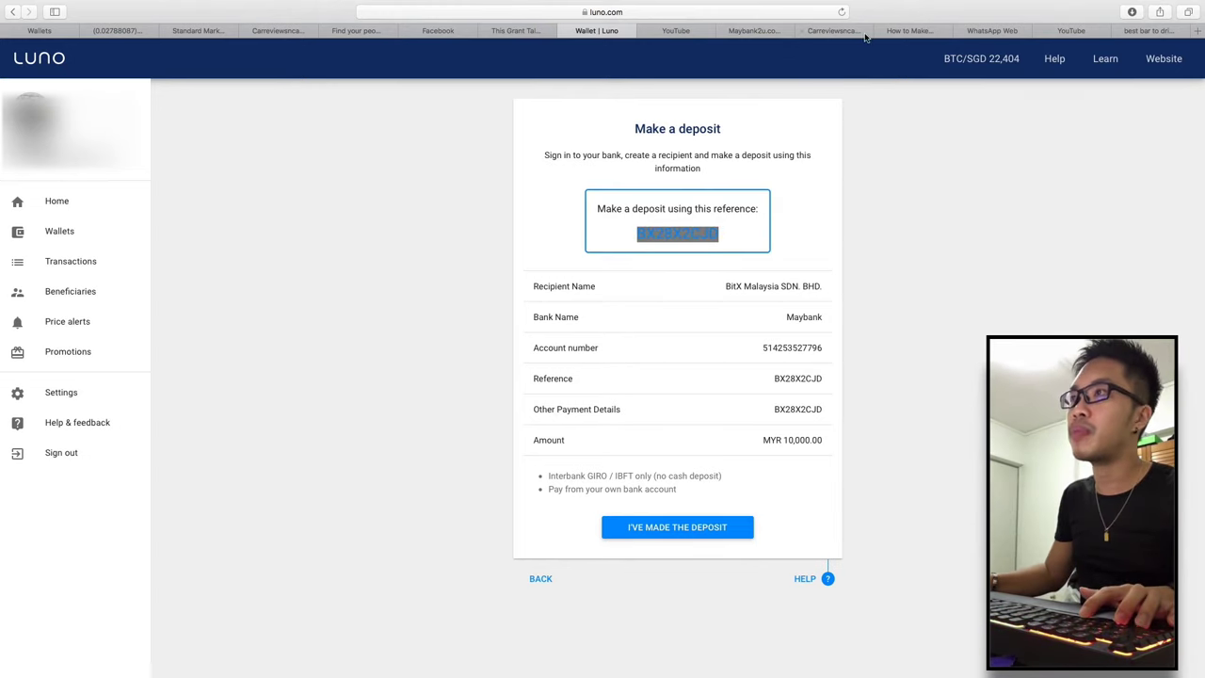
click(761, 32)
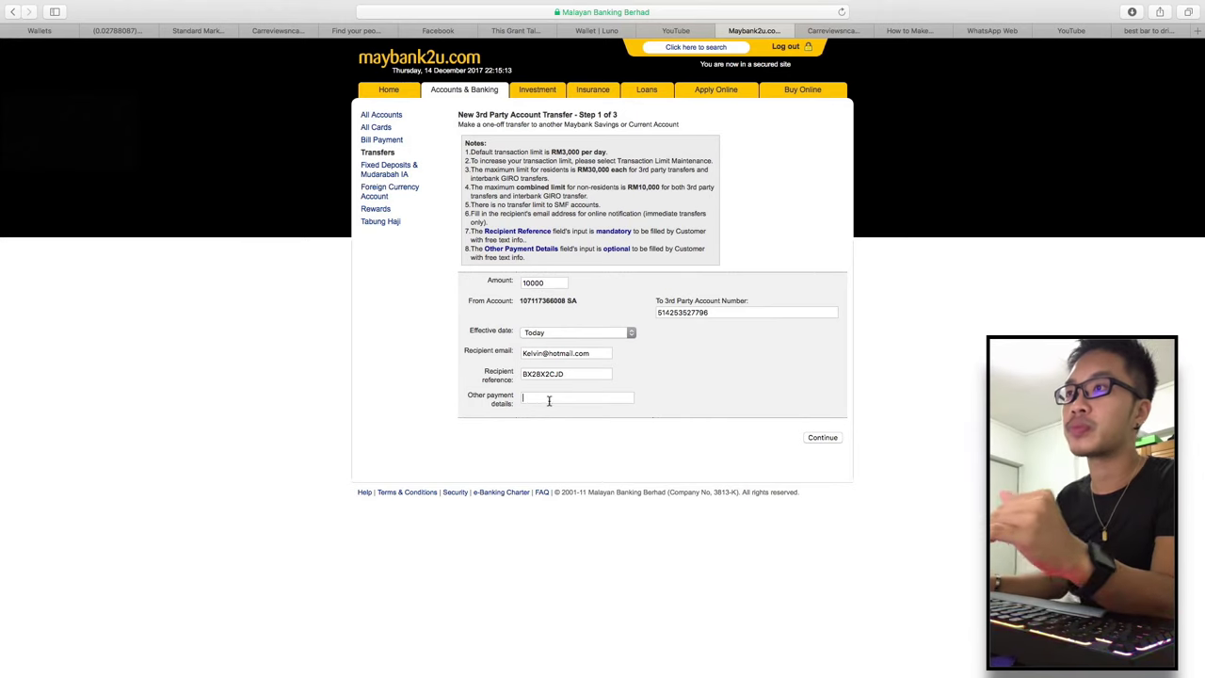
double_click(566, 374)
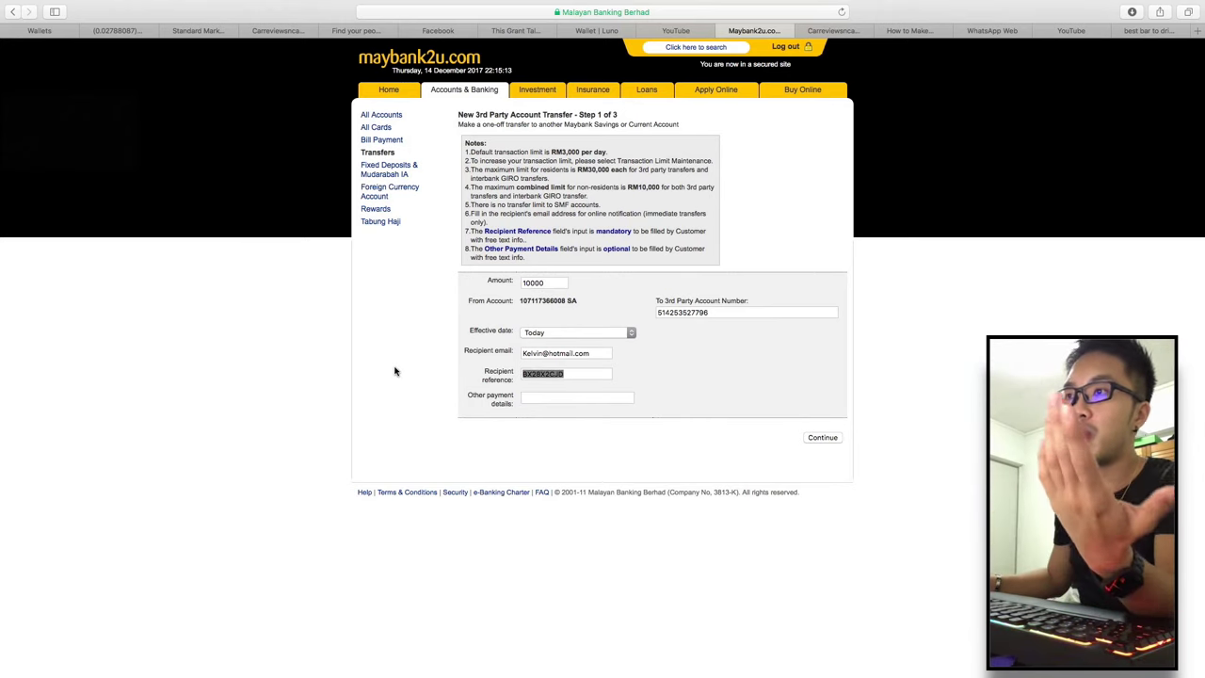
- Fill Other payment details with 'bitcoin purchase' and return to Luno's deposit page
click(556, 399)
text(bit)
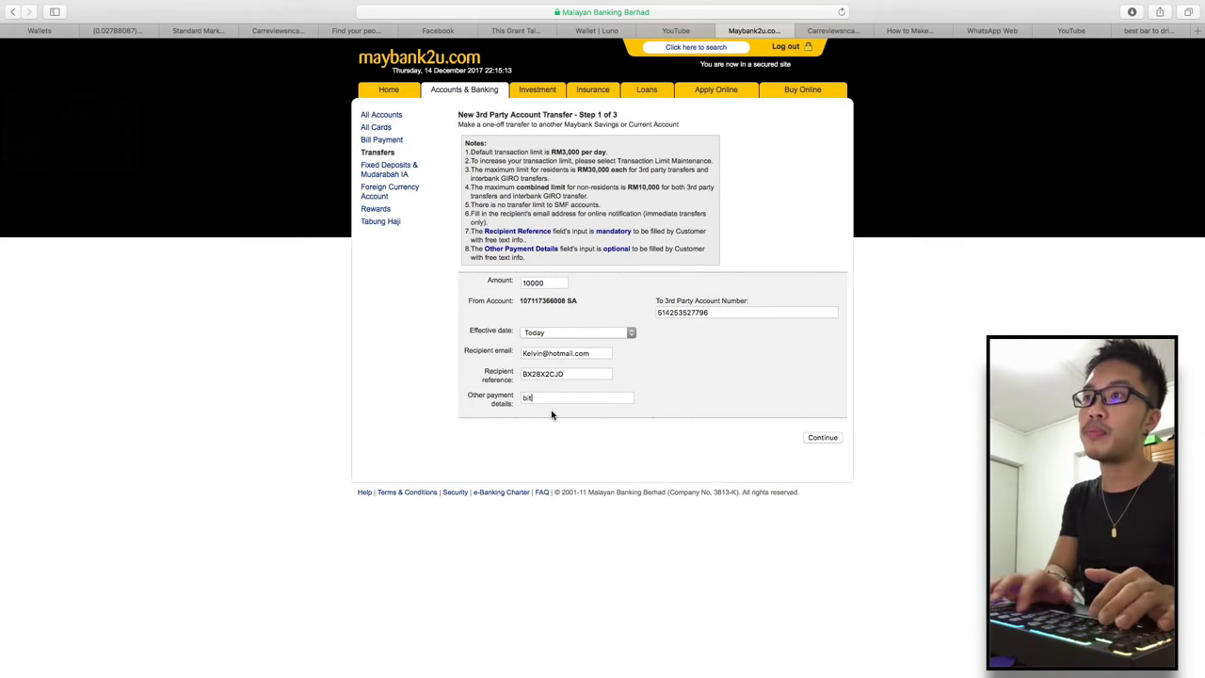
text(coin purchase)
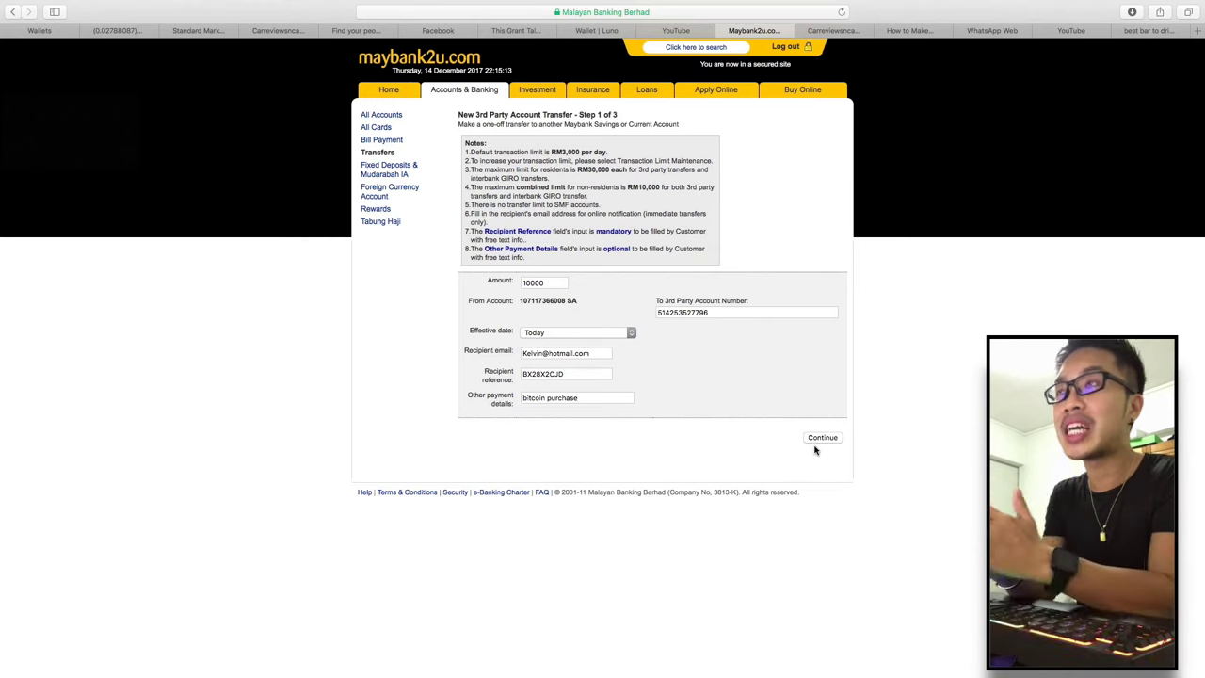
click(589, 30)
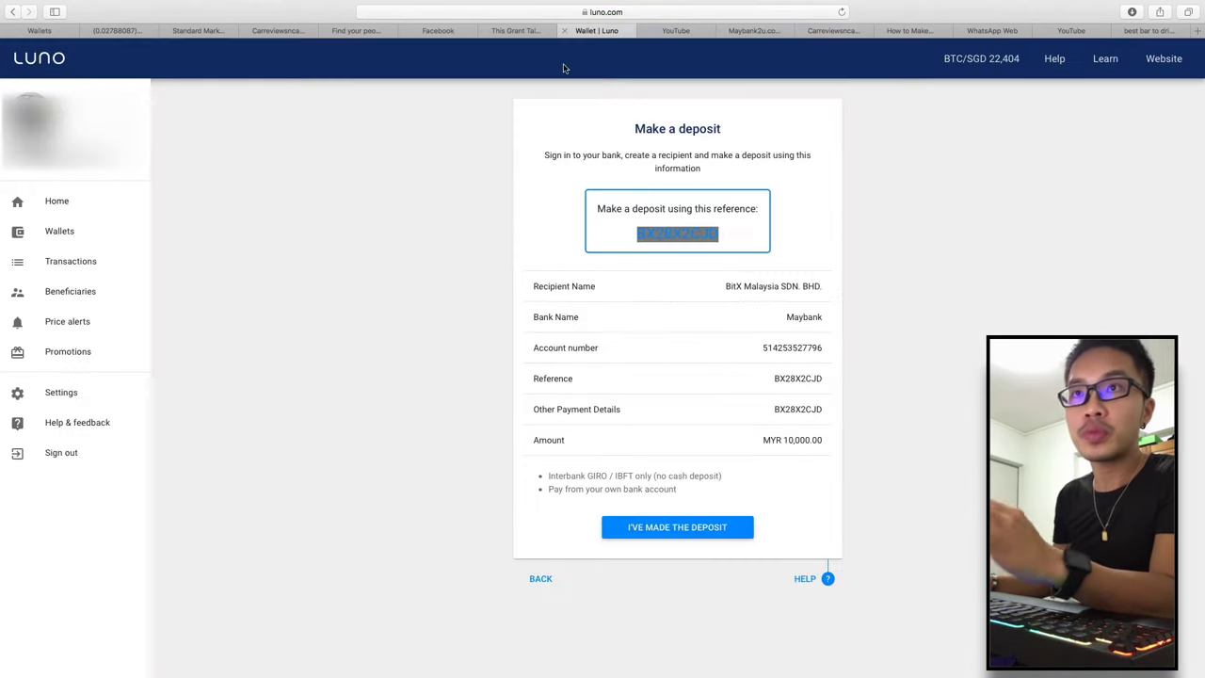
- Open the wallets overview and check the MYR and BTC wallet details
click(75, 231)
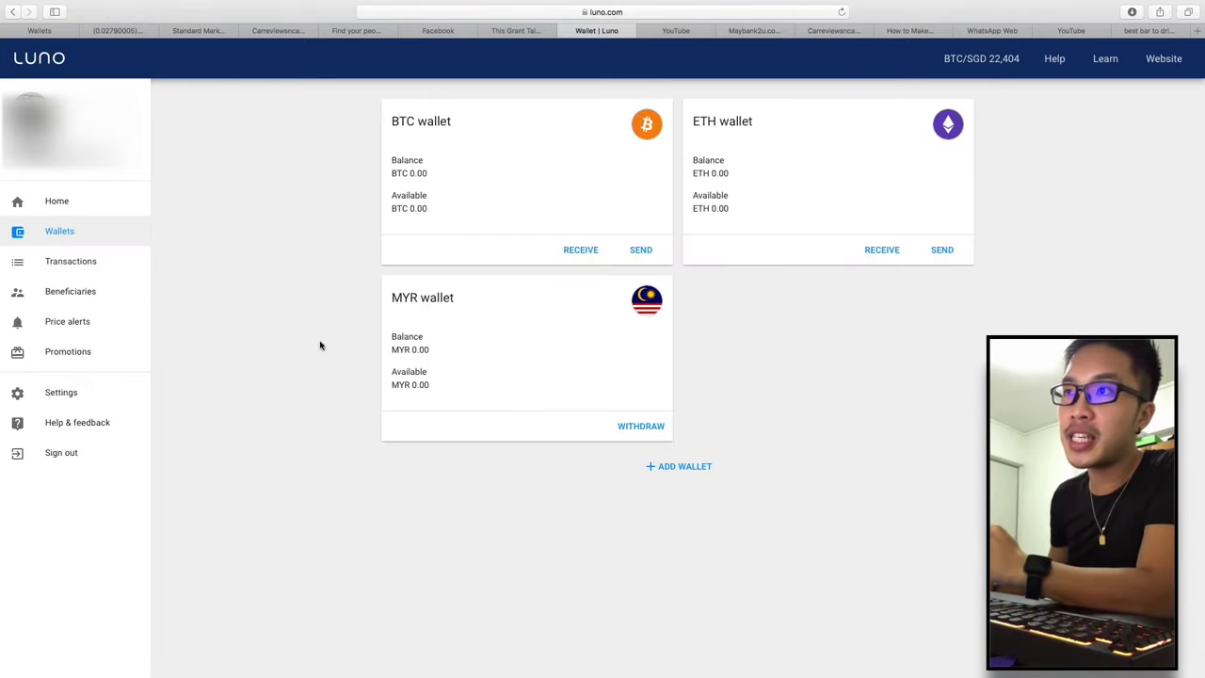
triple_click(506, 377)
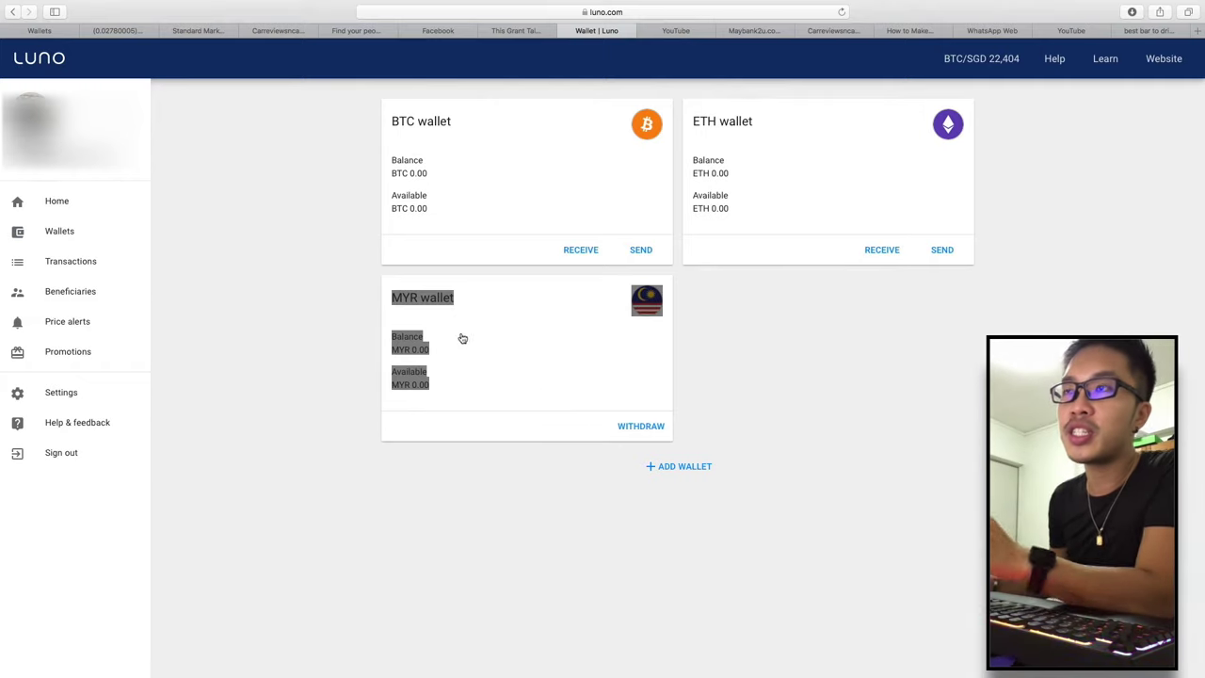
click(462, 338)
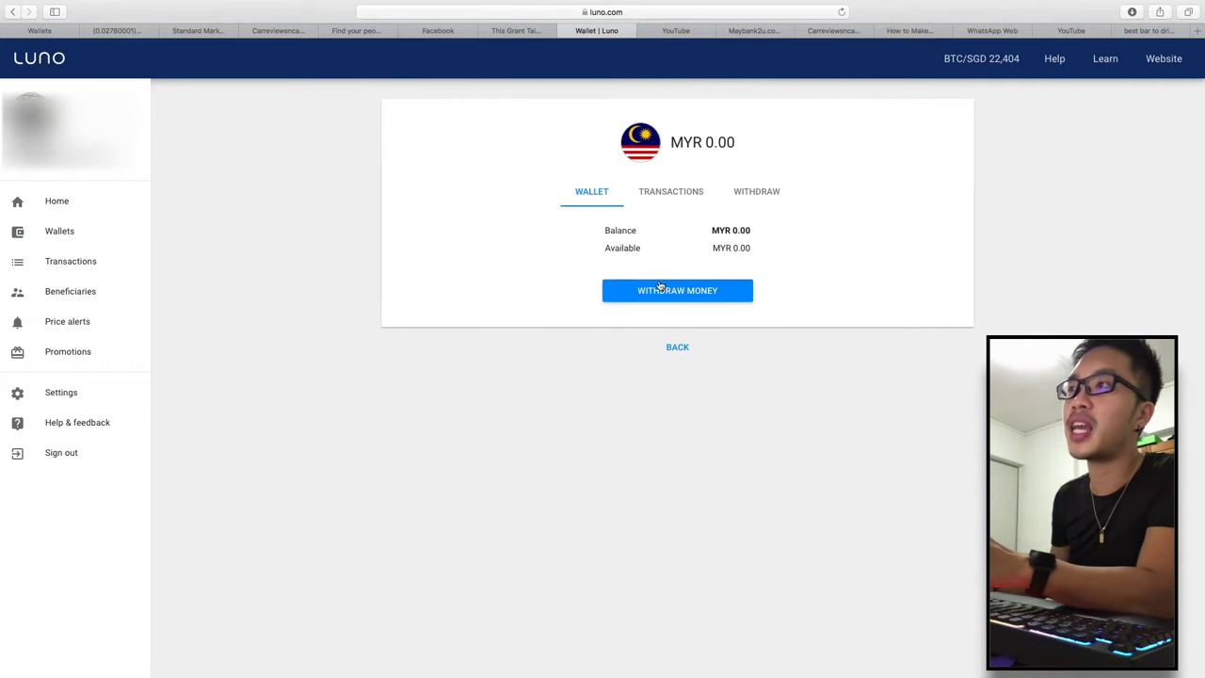
click(680, 347)
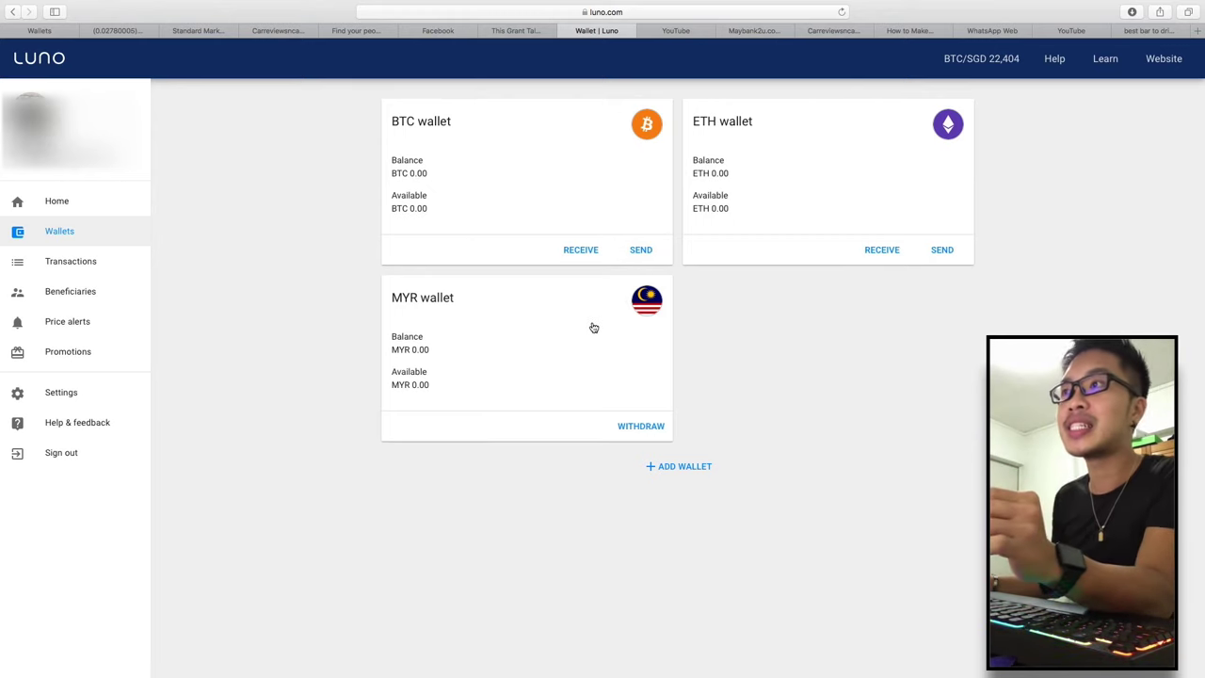
click(451, 181)
click(682, 376)
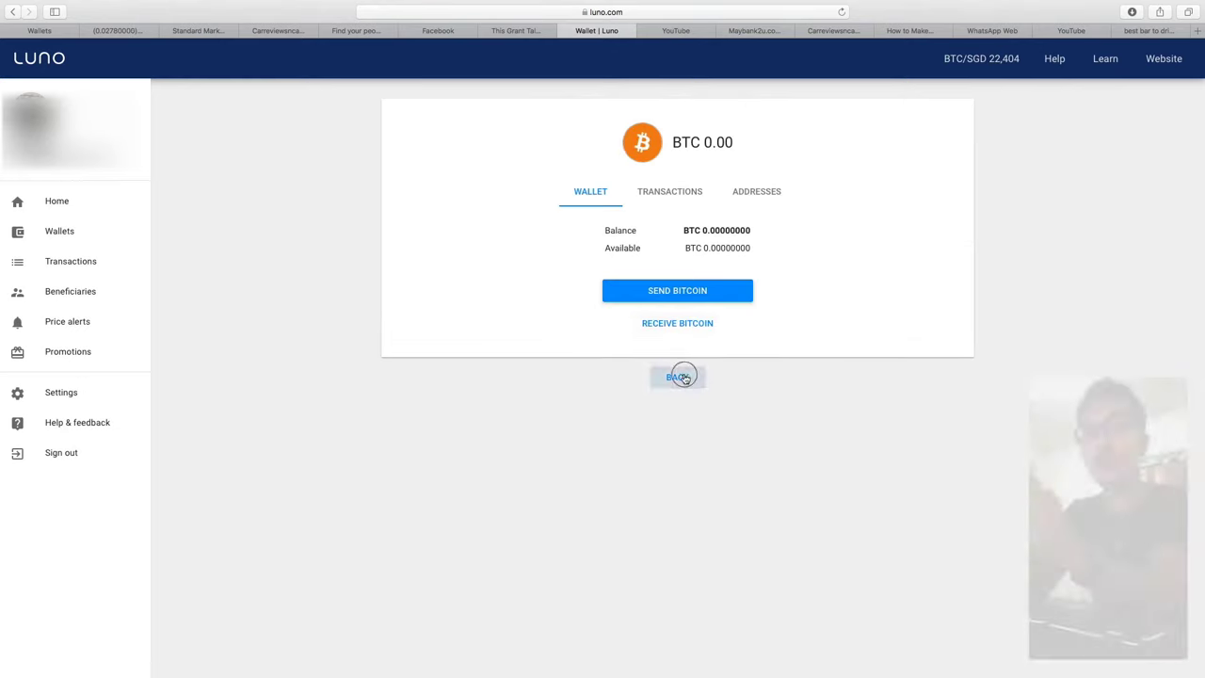
- Browse Transactions and the Home dashboard, then return to the wallets overview
click(100, 259)
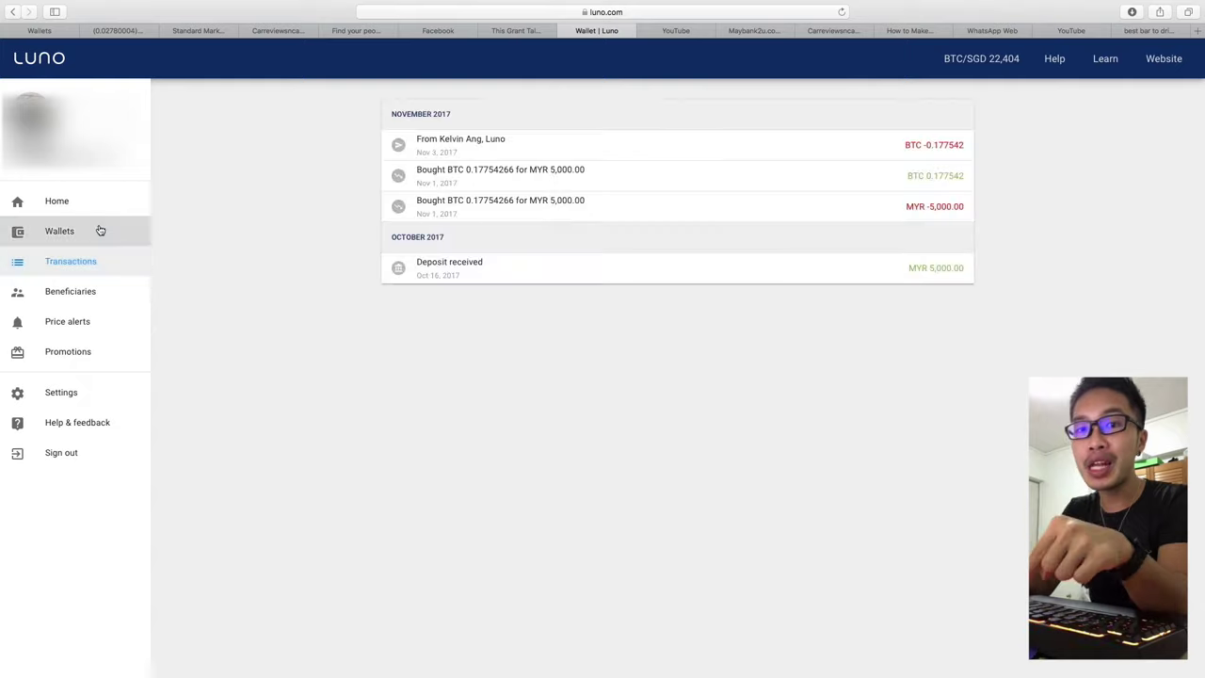
click(98, 209)
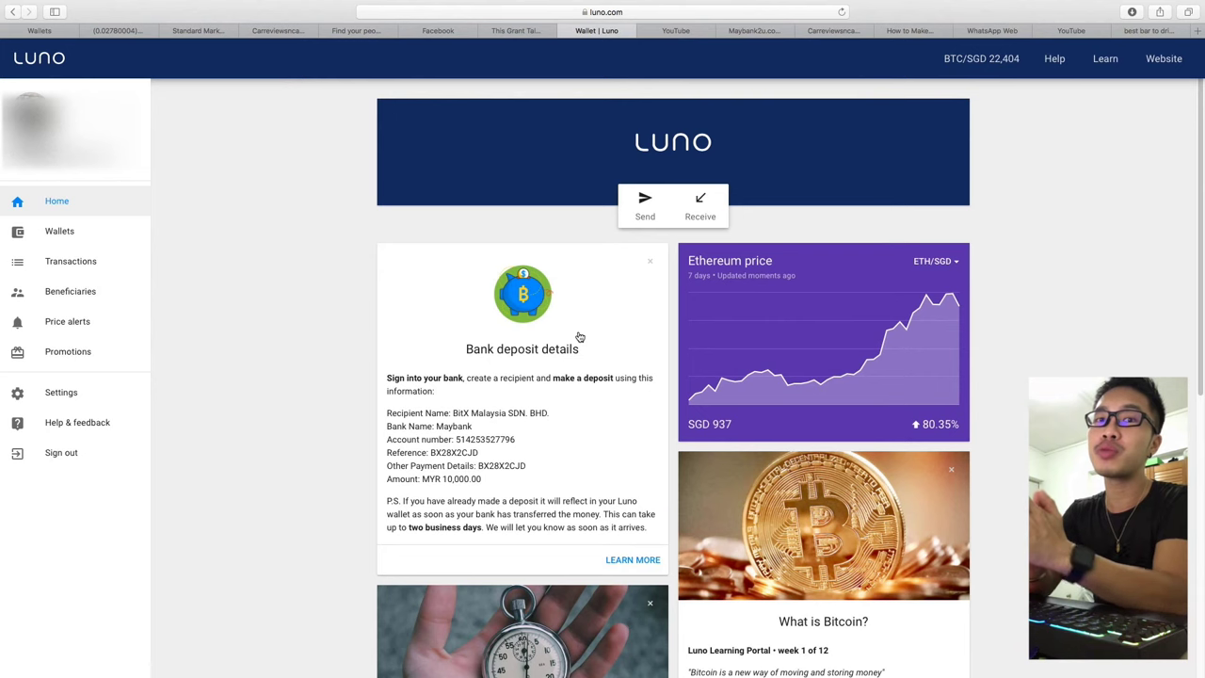
scroll(579, 337, down, 1)
scroll(562, 368, down, 1)
scroll(568, 396, down, 3)
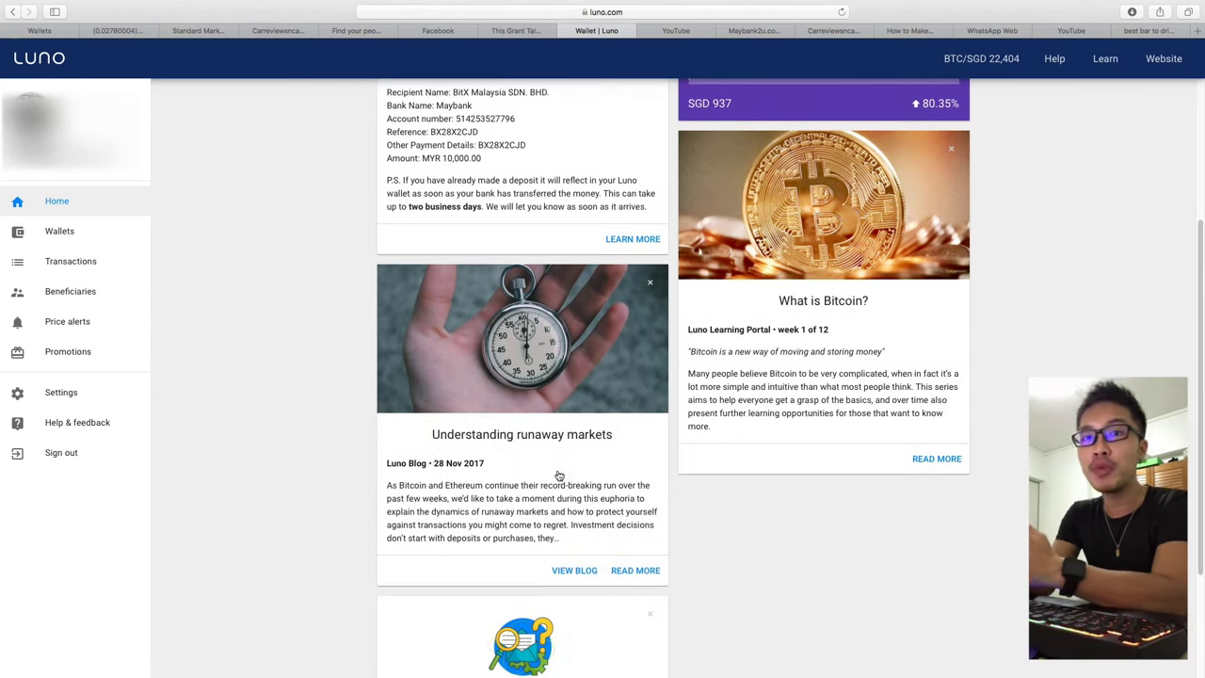
scroll(557, 476, down, 2)
click(55, 233)
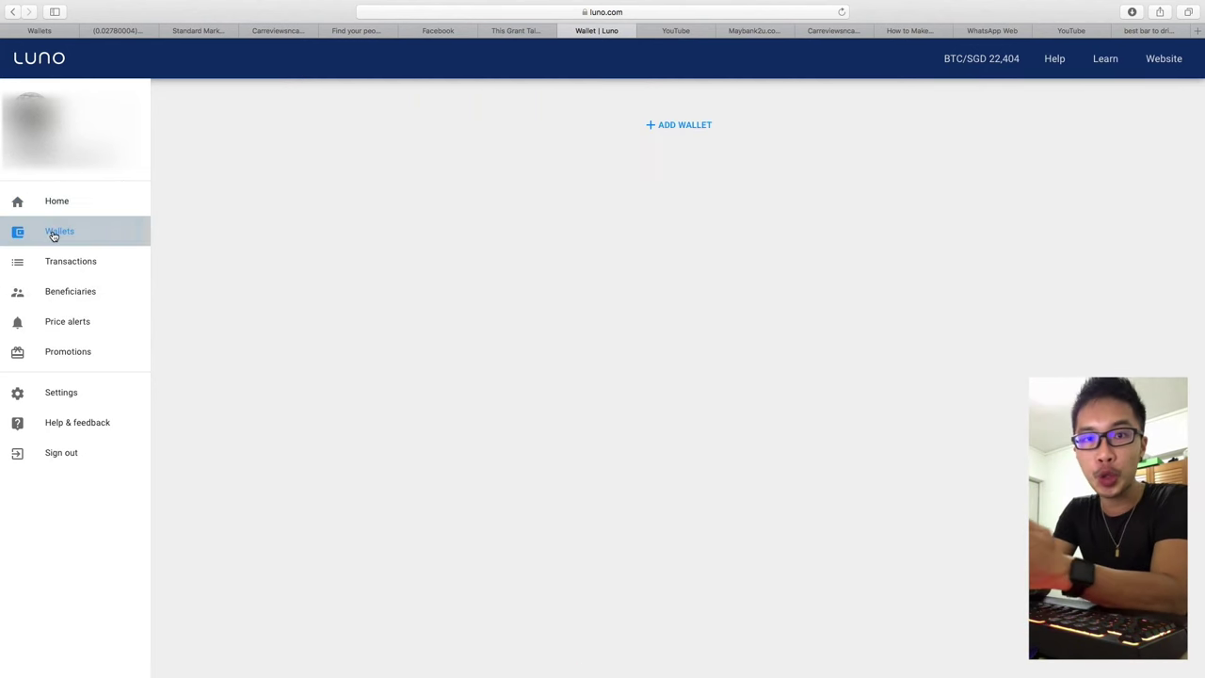